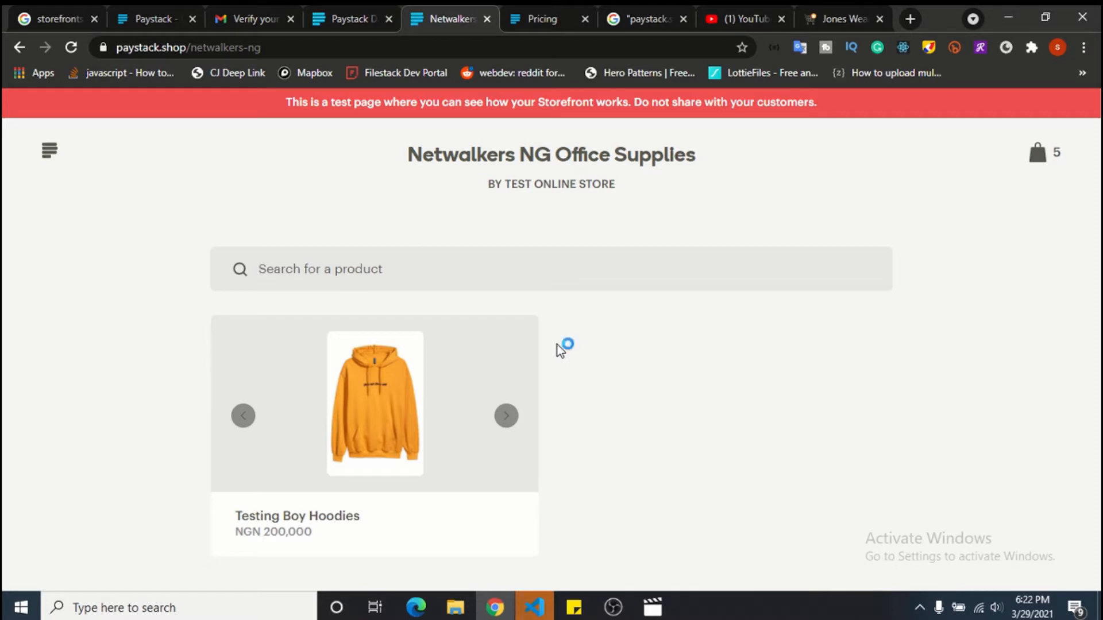
Add one more Testing Boy Hoodies to the bag, bringing the cart to 6 items at NGN 1,200,000.
left_click(441, 392)
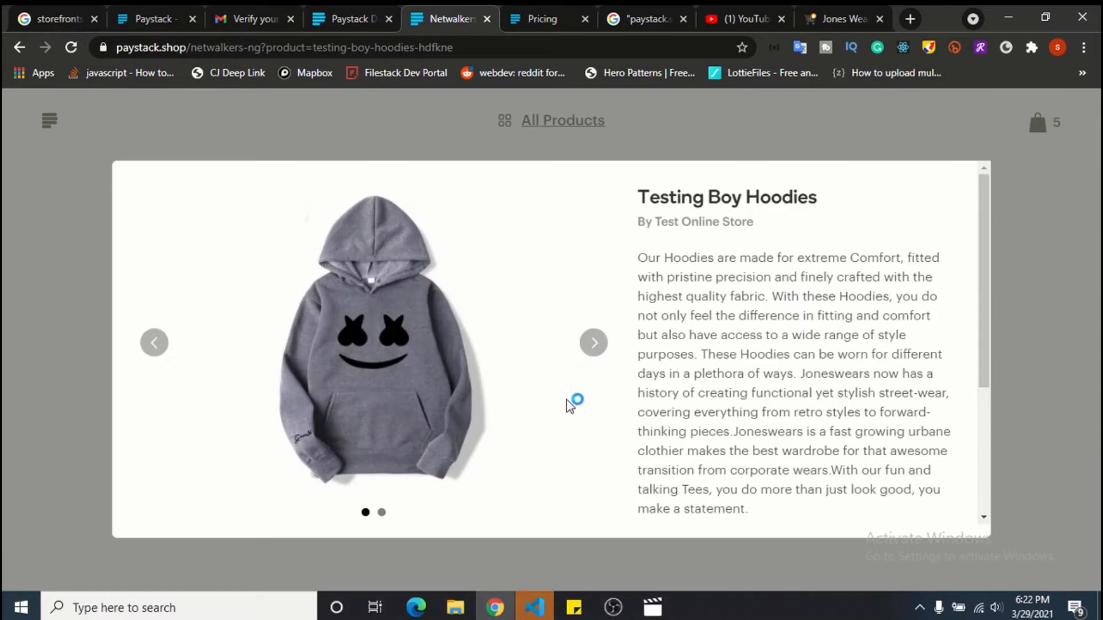
double_click(591, 350)
scroll(639, 418, "down", 5)
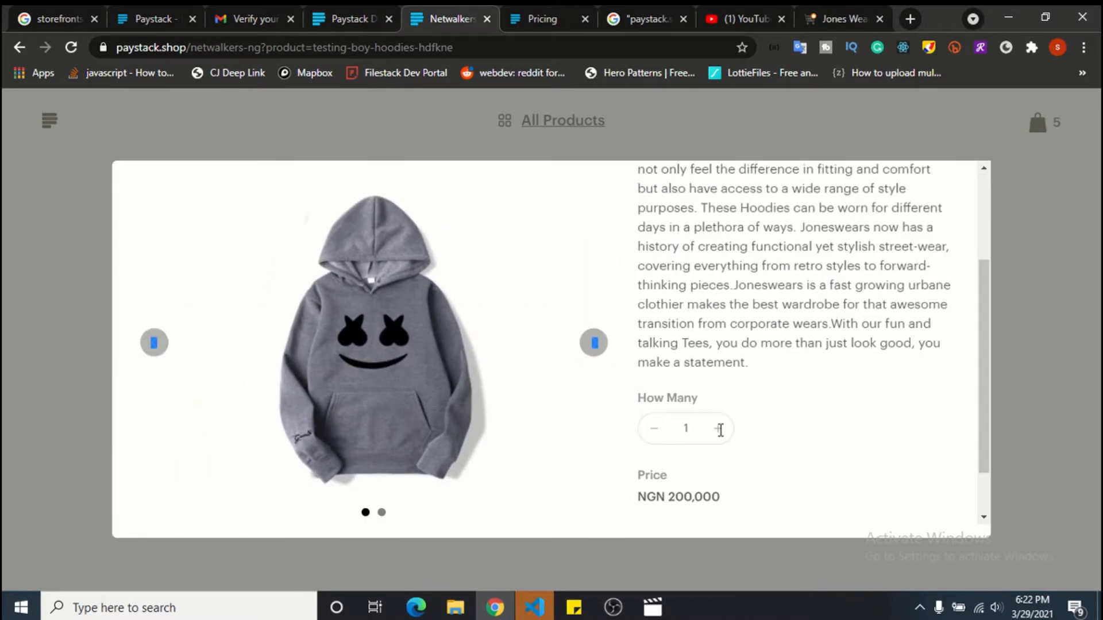
left_click(718, 482)
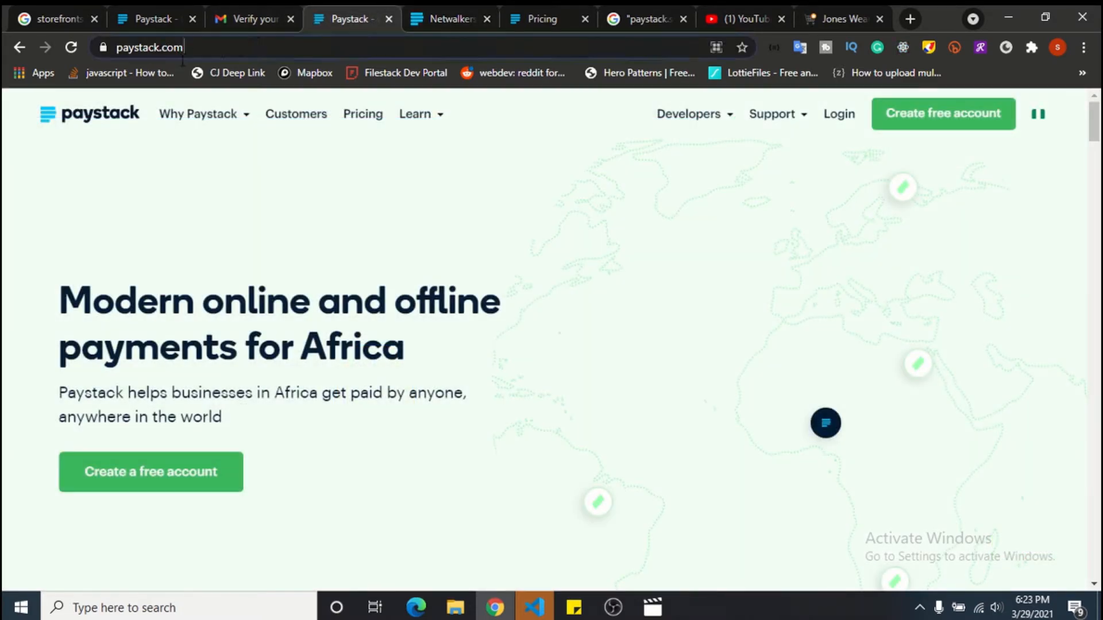
On the paystack.com tab, highlight and read the homepage headline and the paragraph under it.
left_click_drag(183, 60, 49, 50)
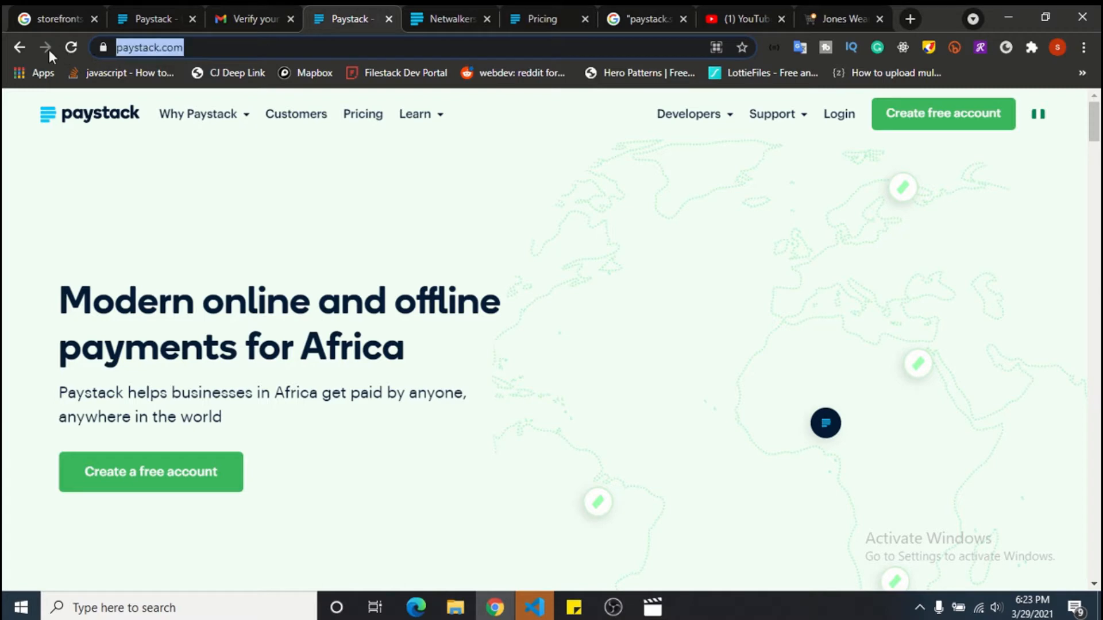
double_click(274, 202)
left_click(339, 169)
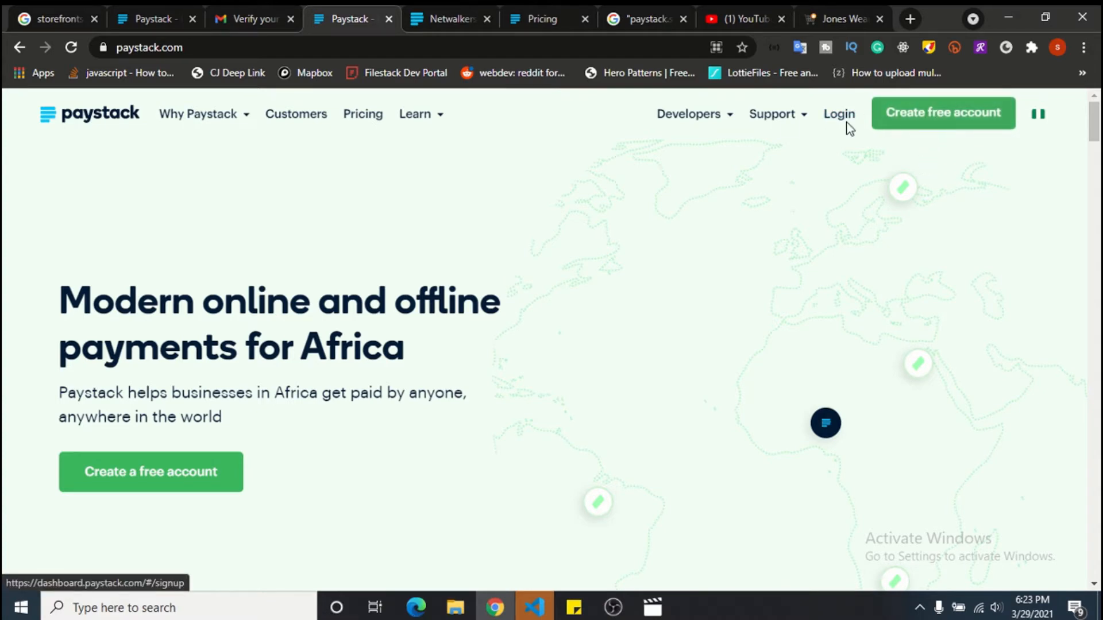
triple_click(521, 357)
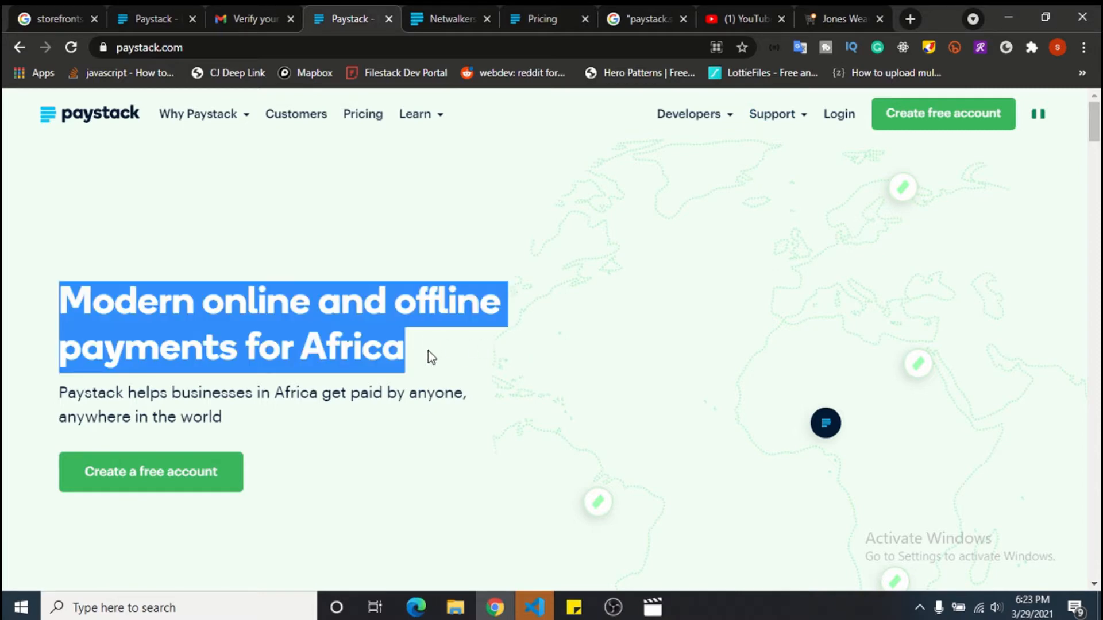
left_click(413, 391)
triple_click(412, 390)
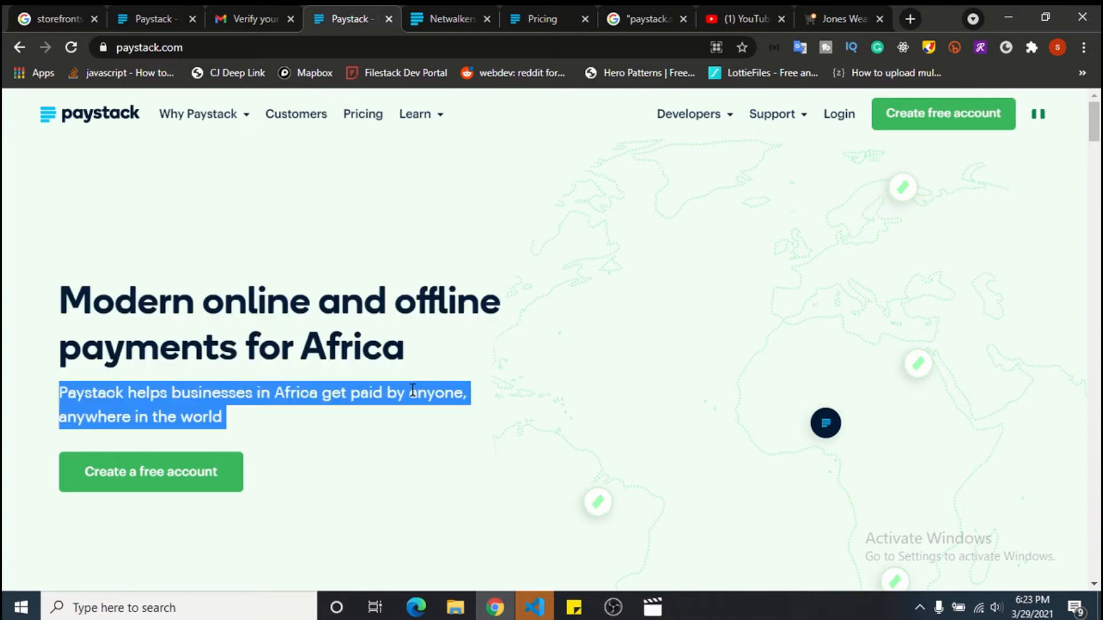
left_click(388, 451)
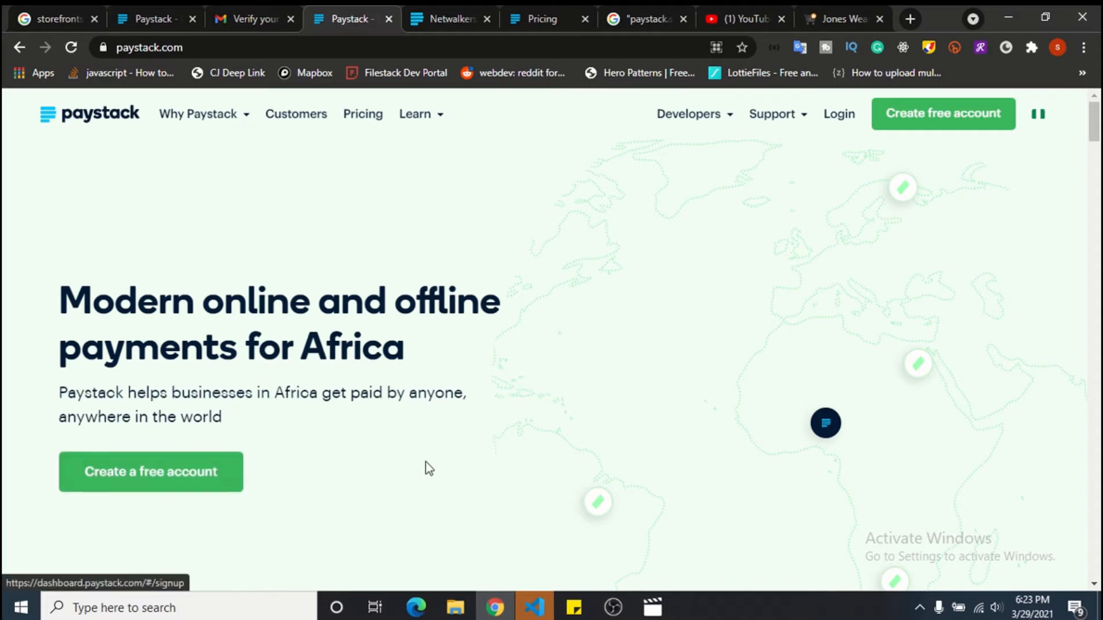
Scroll the homepage and open the Create free account sign-up page.
scroll(450, 460, "down", 6)
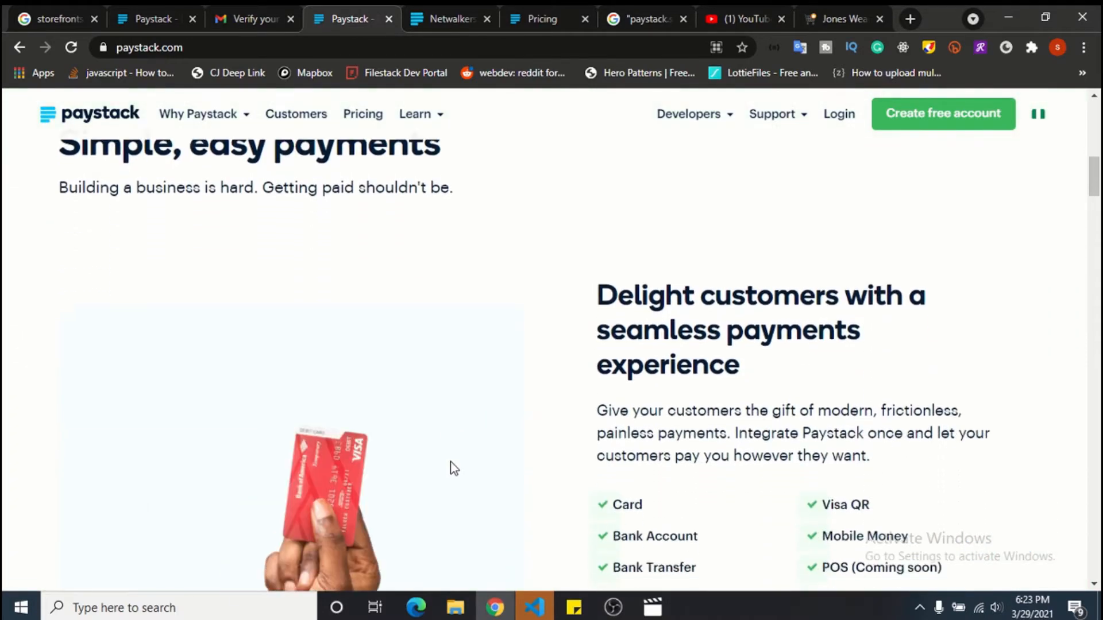
scroll(451, 468, "down", 3)
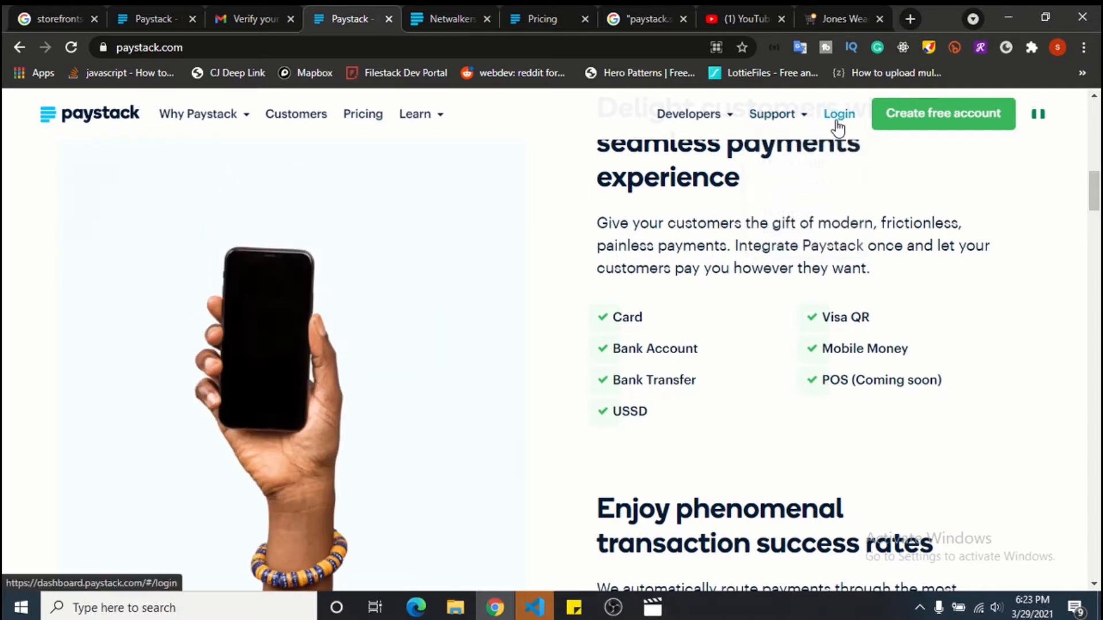
left_click(919, 119)
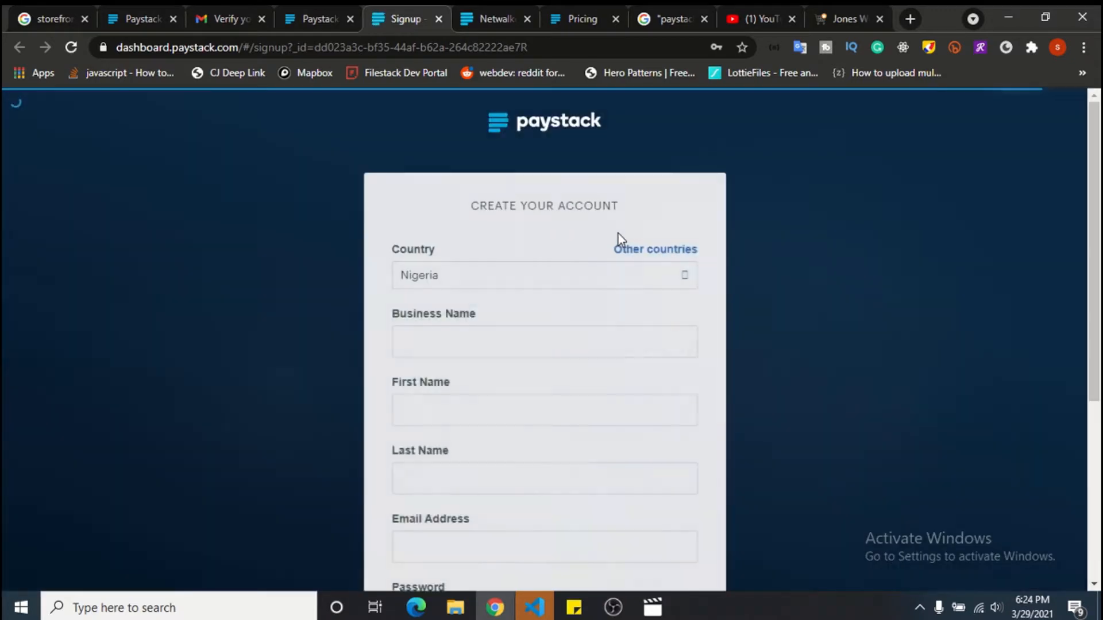
Choose Nigeria as country, open the other-countries page, then return to the Business Name field.
left_click(503, 274)
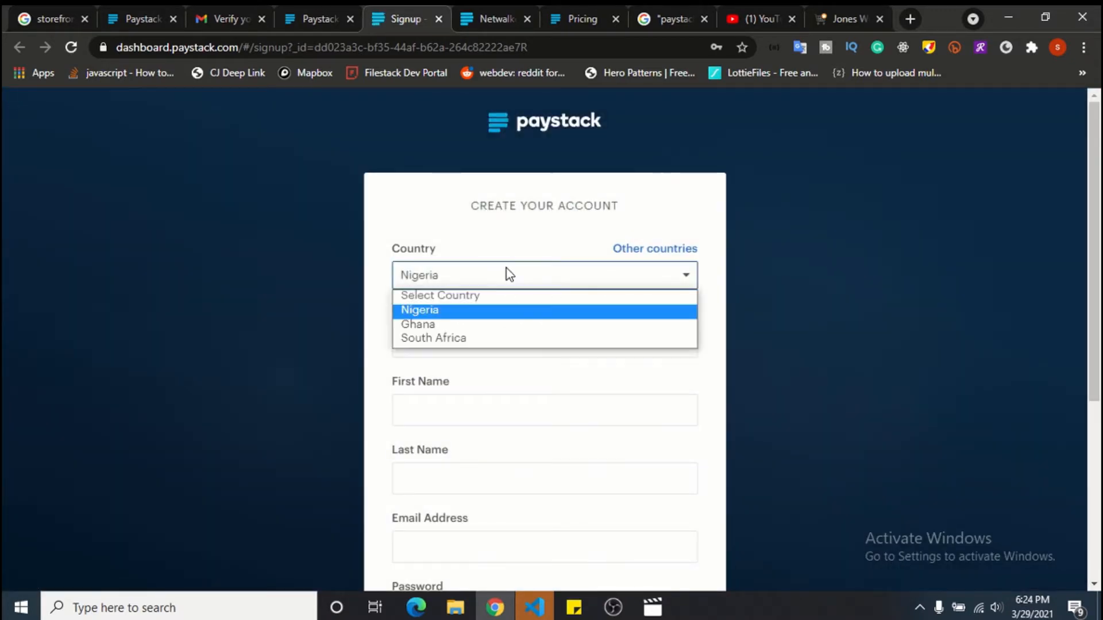
left_click(478, 311)
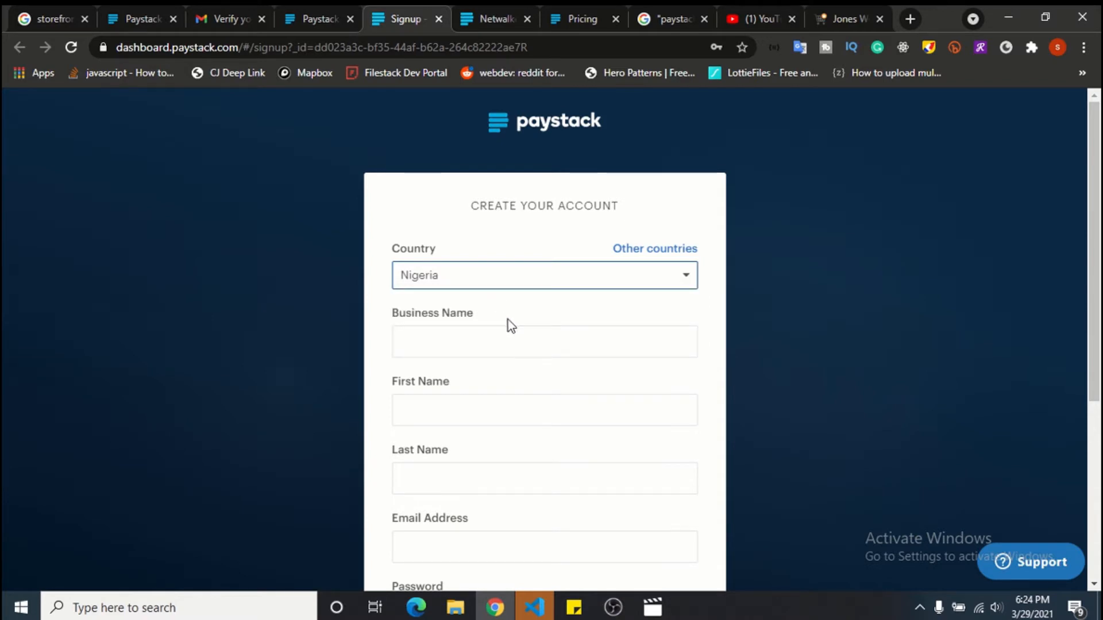
left_click(678, 252)
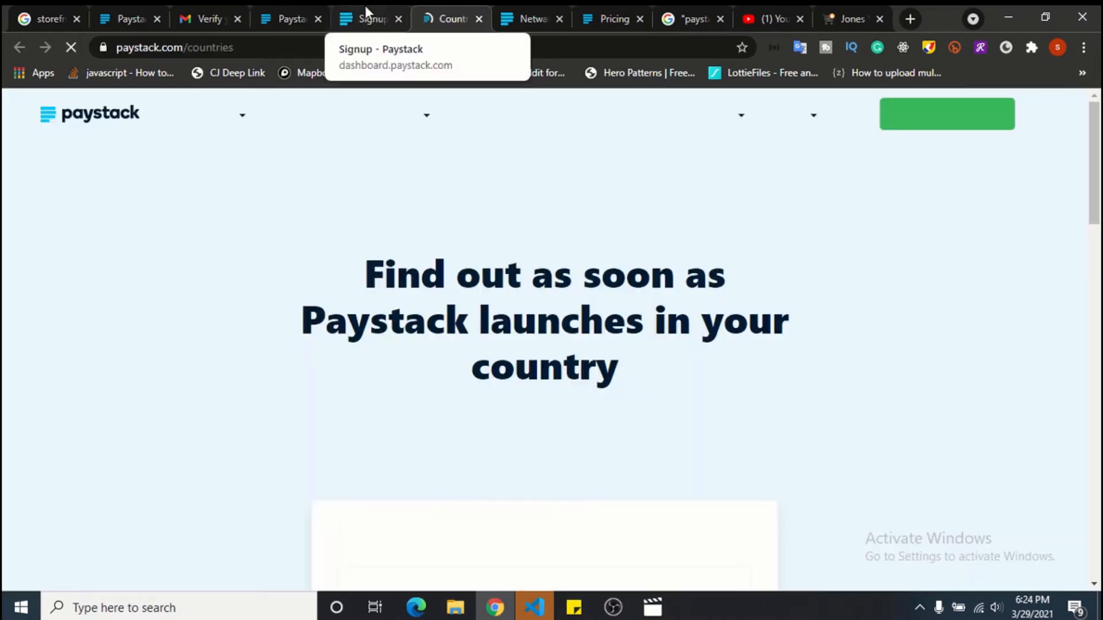
left_click(364, 7)
left_click(465, 349)
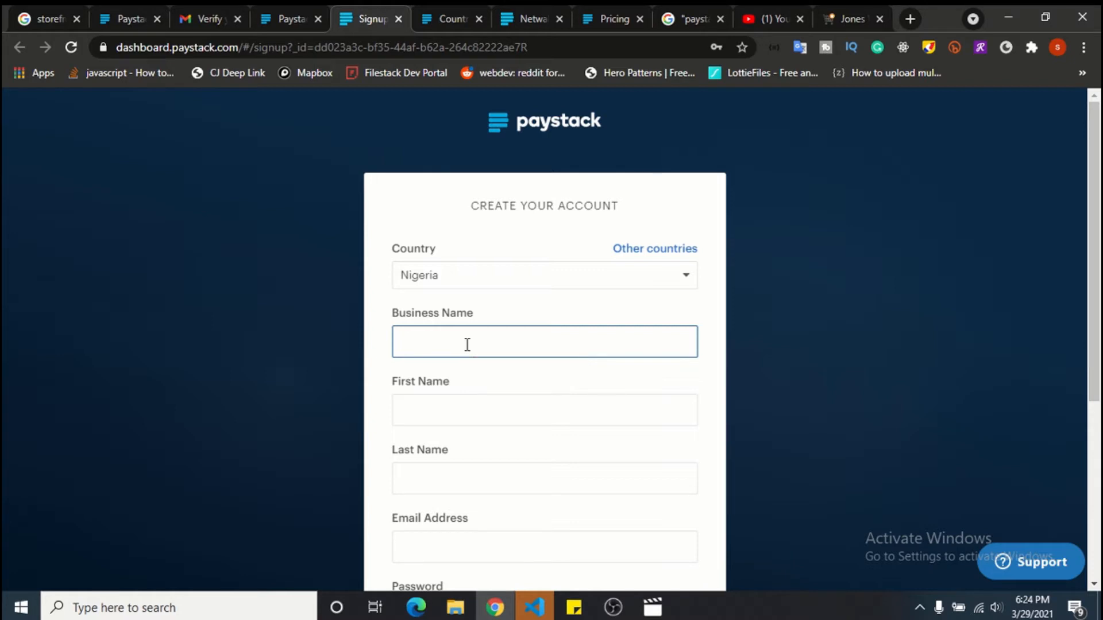
Fill in business name 'Netwalkers NG Office Supplies', the owner's first and last name, e-mail and password.
type("Netwalkers NG Office S")
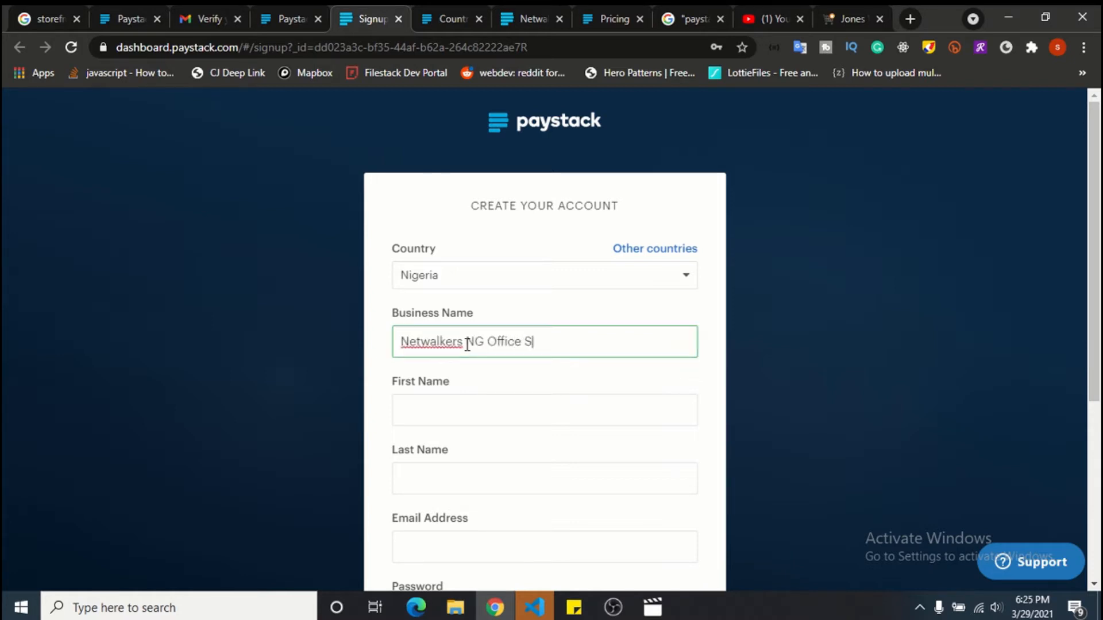
type("upplies")
key("Tab")
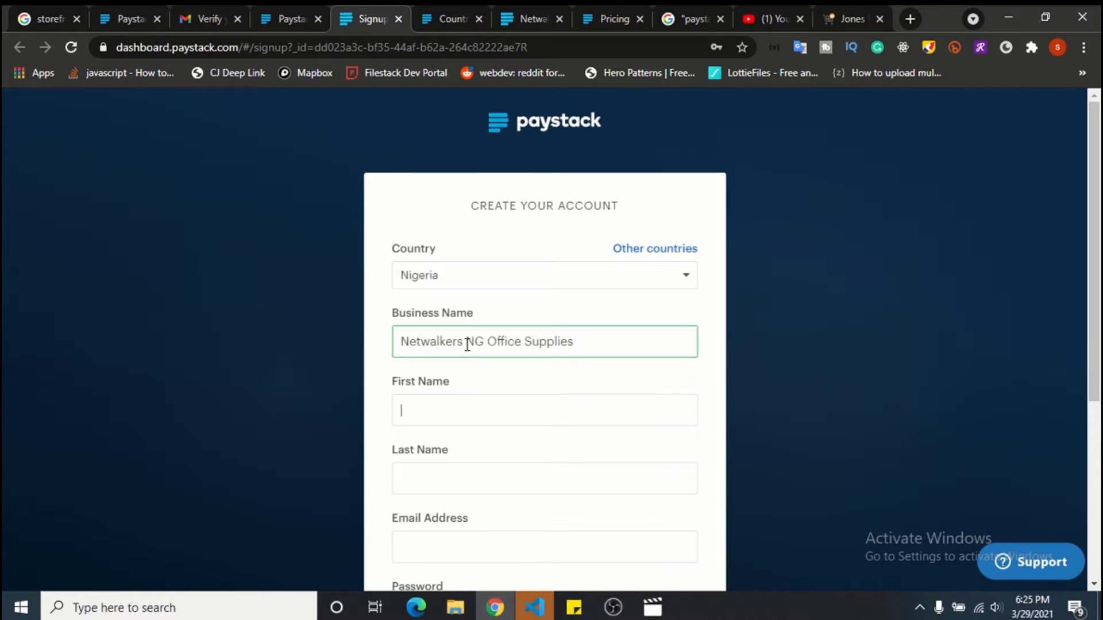
key("Tab")
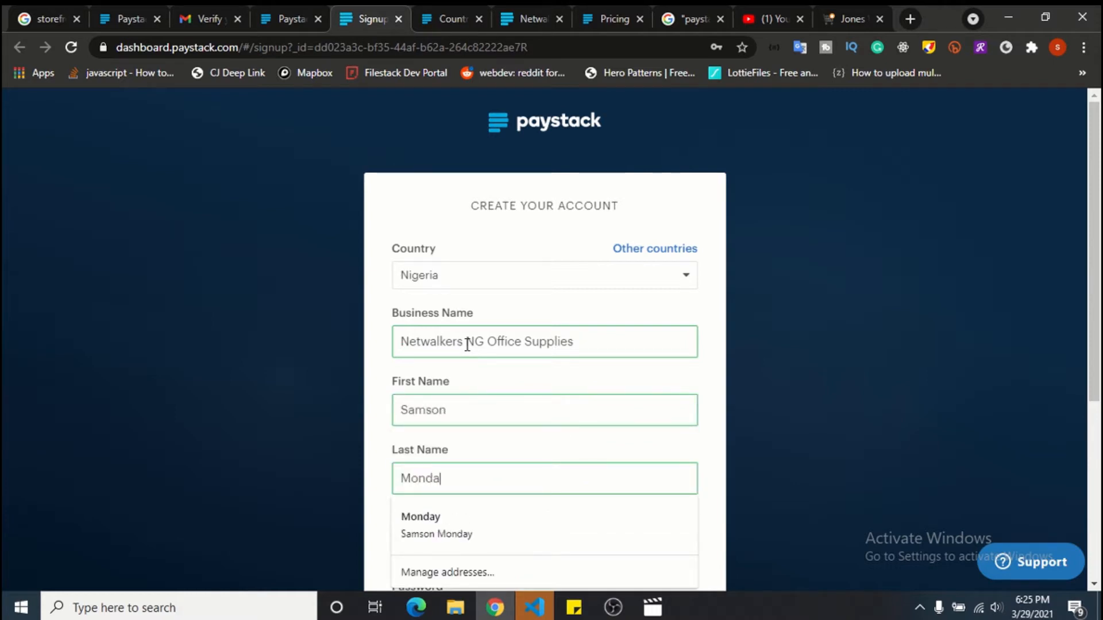
key("Tab")
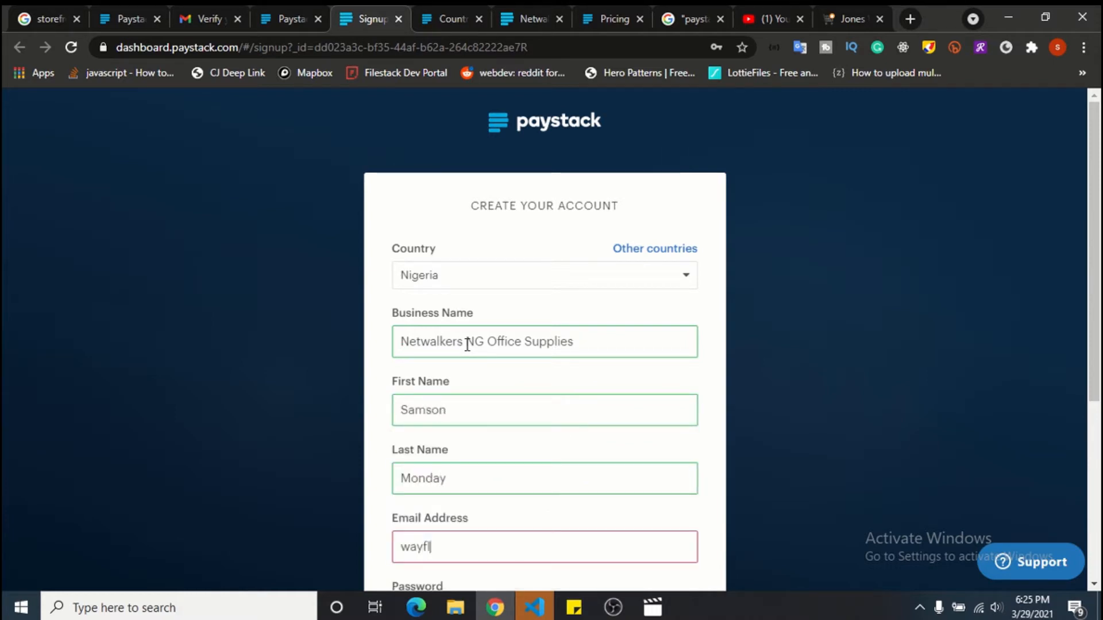
key("Tab")
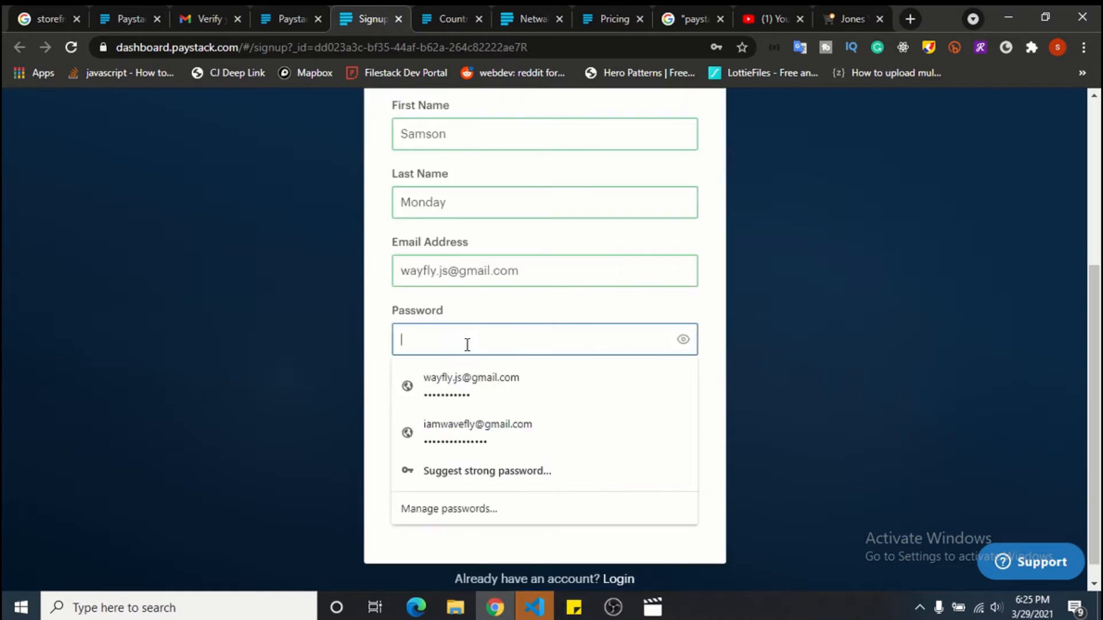
type("••")
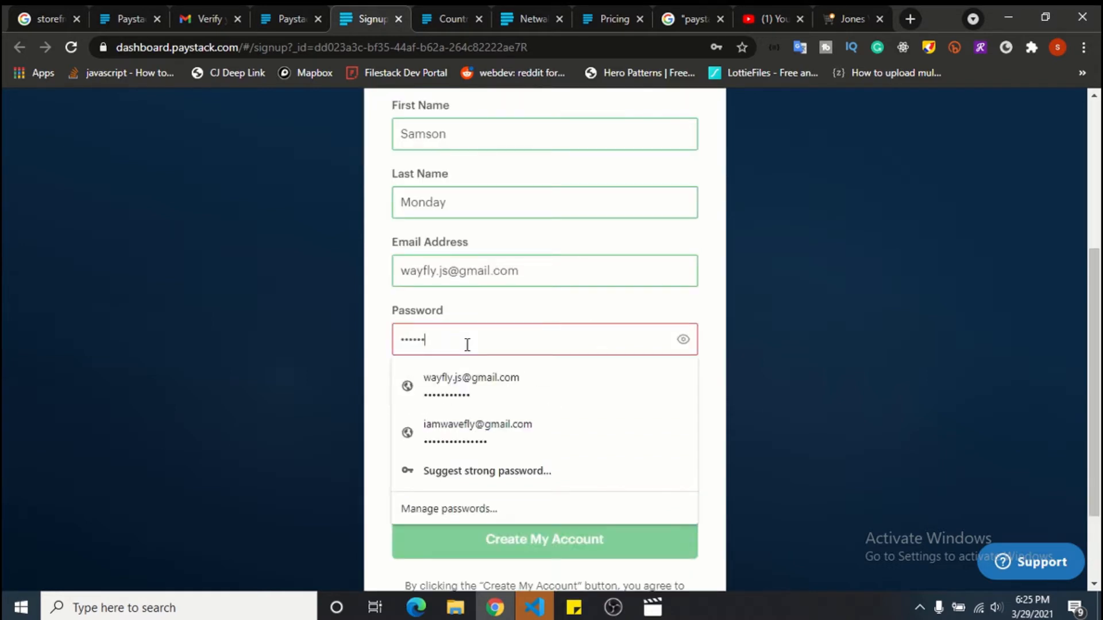
type("•")
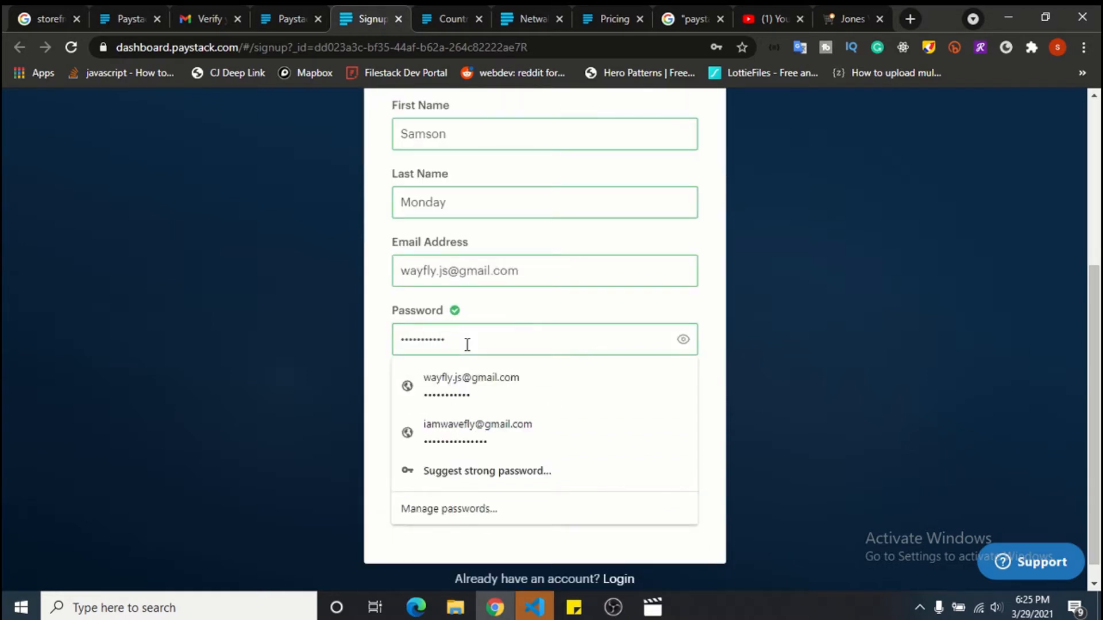
Answer that you are not a software developer, submit, and open the Paystack verification email in Gmail.
left_click(467, 344)
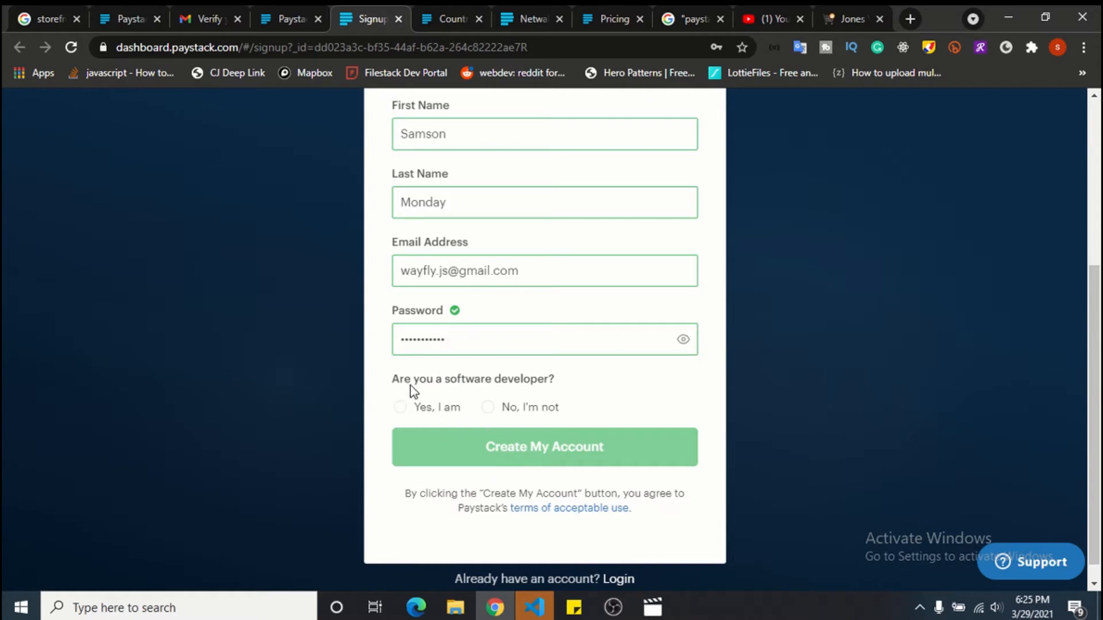
left_click_drag(386, 391, 554, 386)
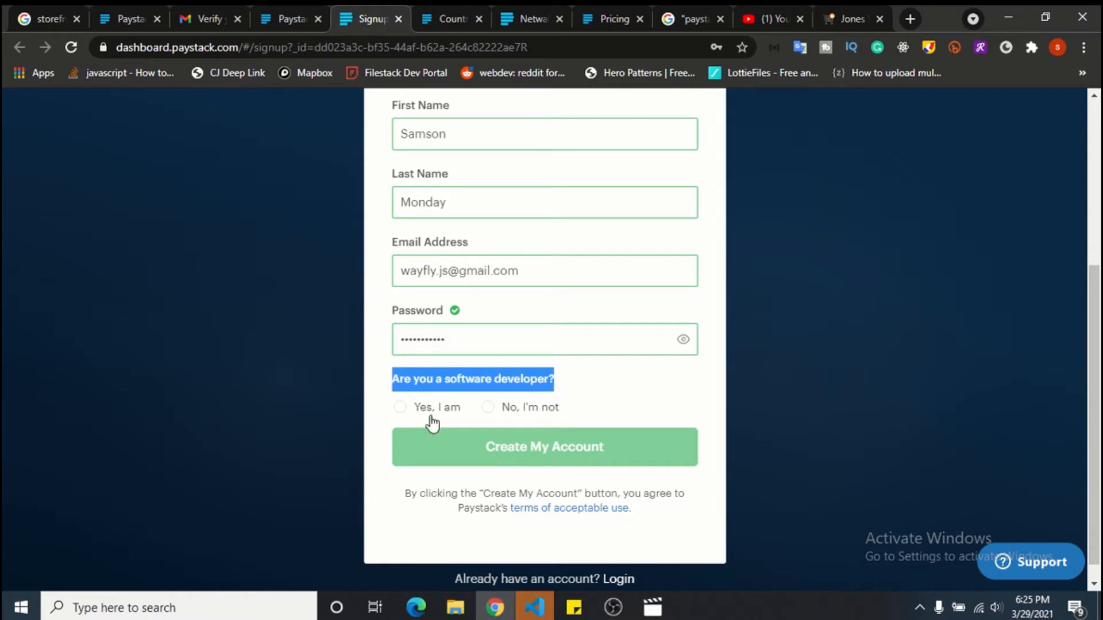
left_click(542, 409)
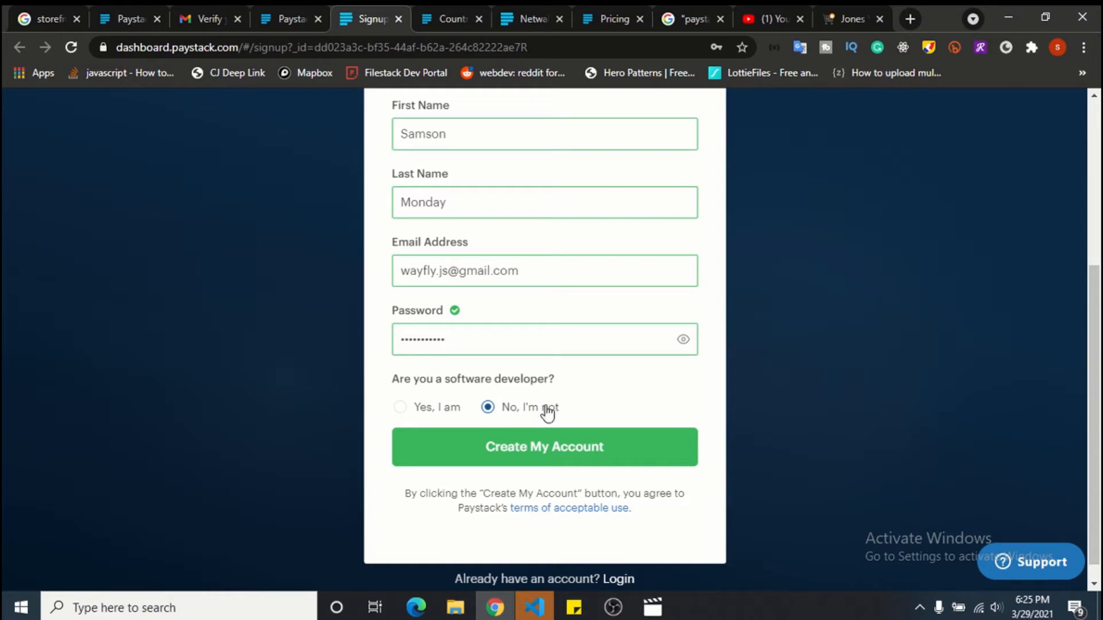
left_click(566, 447)
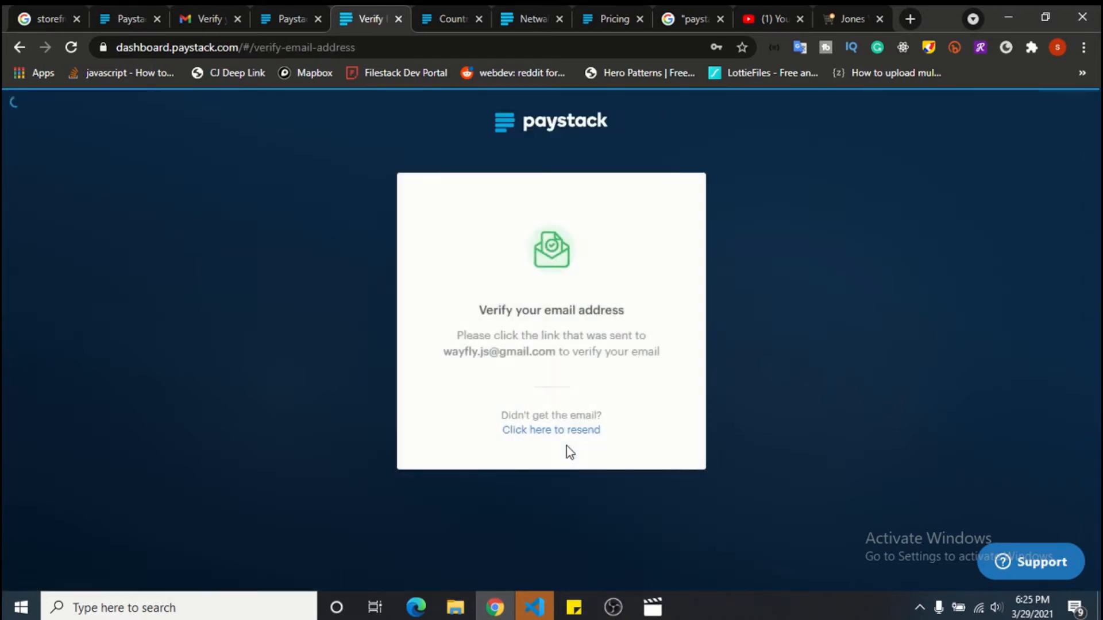
left_click_drag(481, 310, 636, 315)
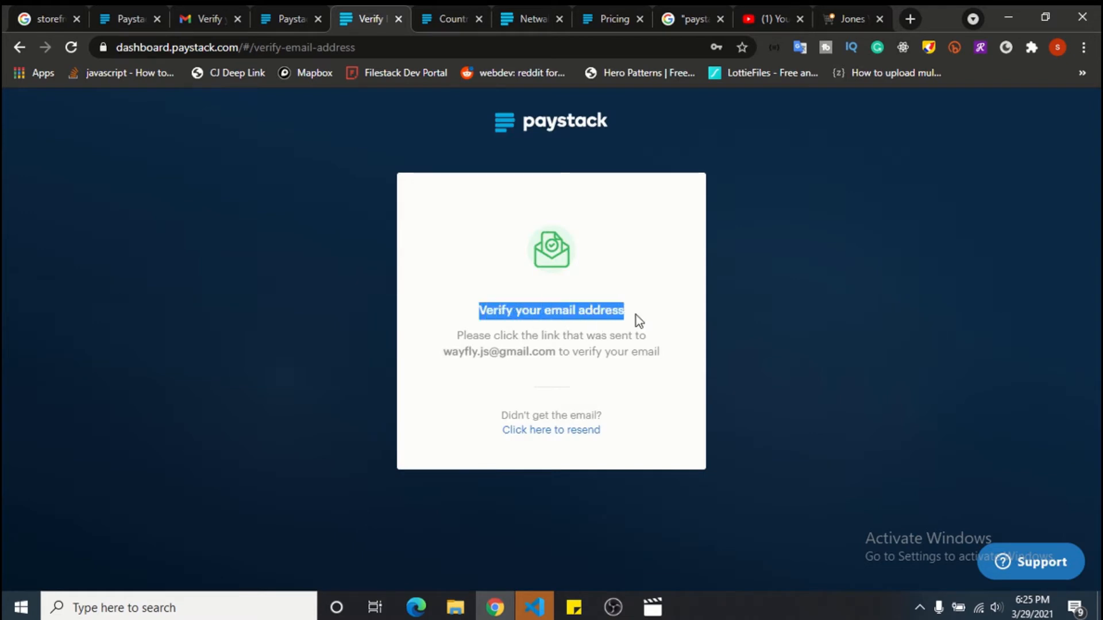
left_click(218, 8)
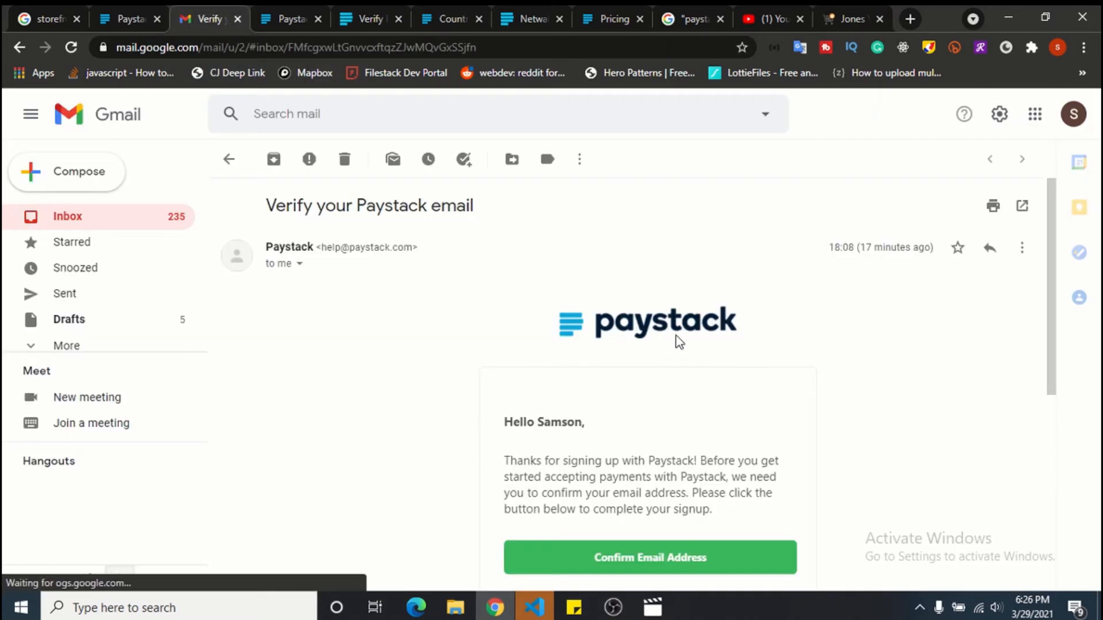
Scroll through the Paystack email and use its Confirm Email Address button.
scroll(679, 342, "down", 3)
scroll(677, 345, "up", 3)
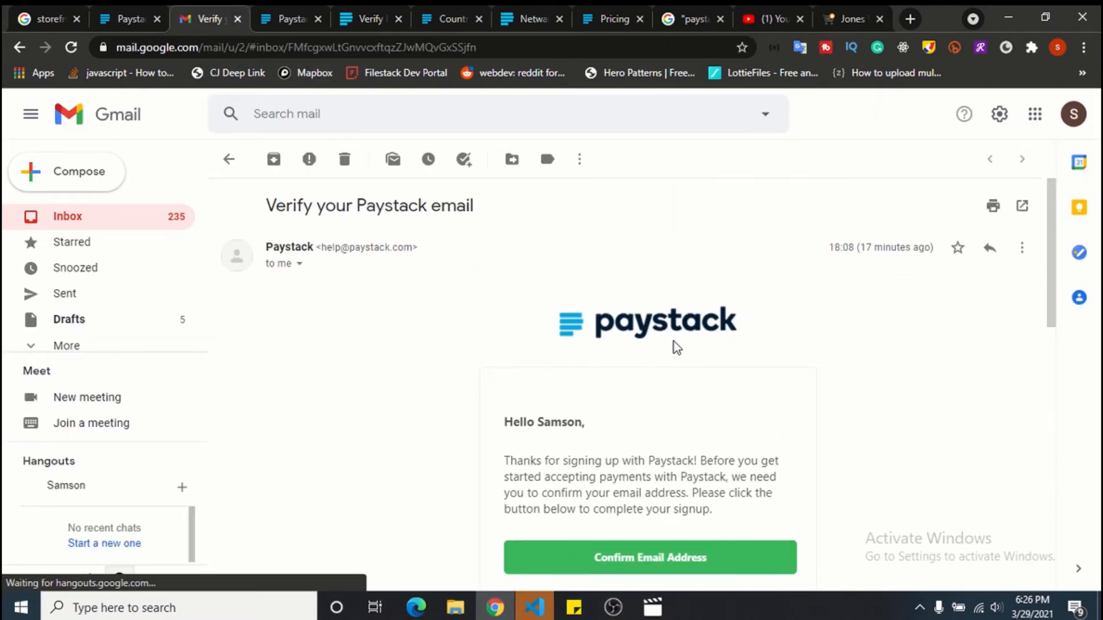
scroll(677, 346, "down", 3)
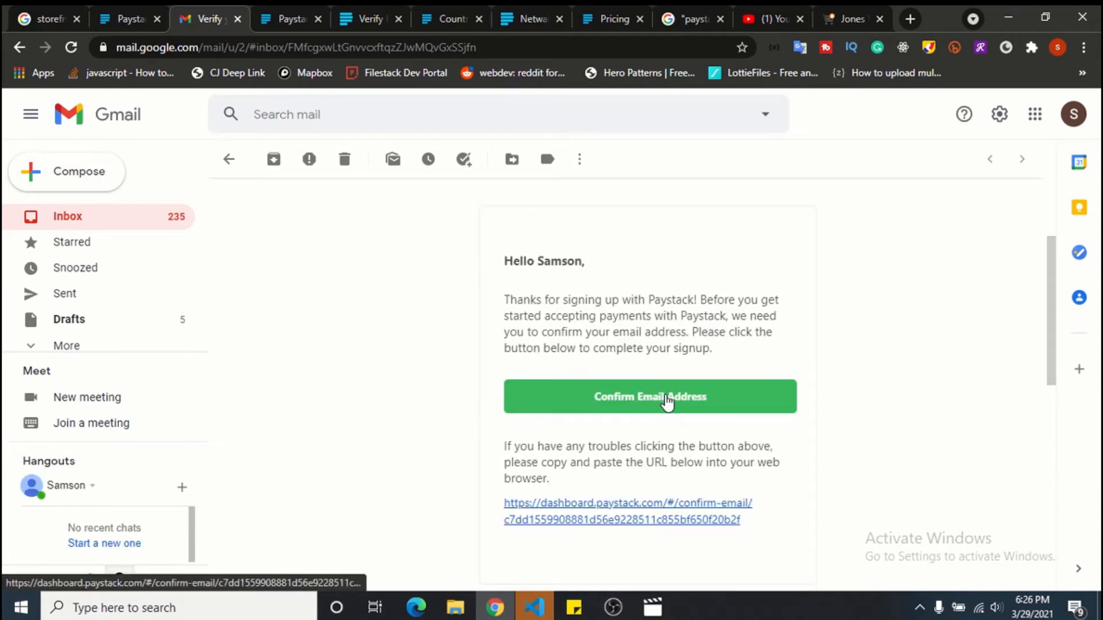
left_click(667, 399)
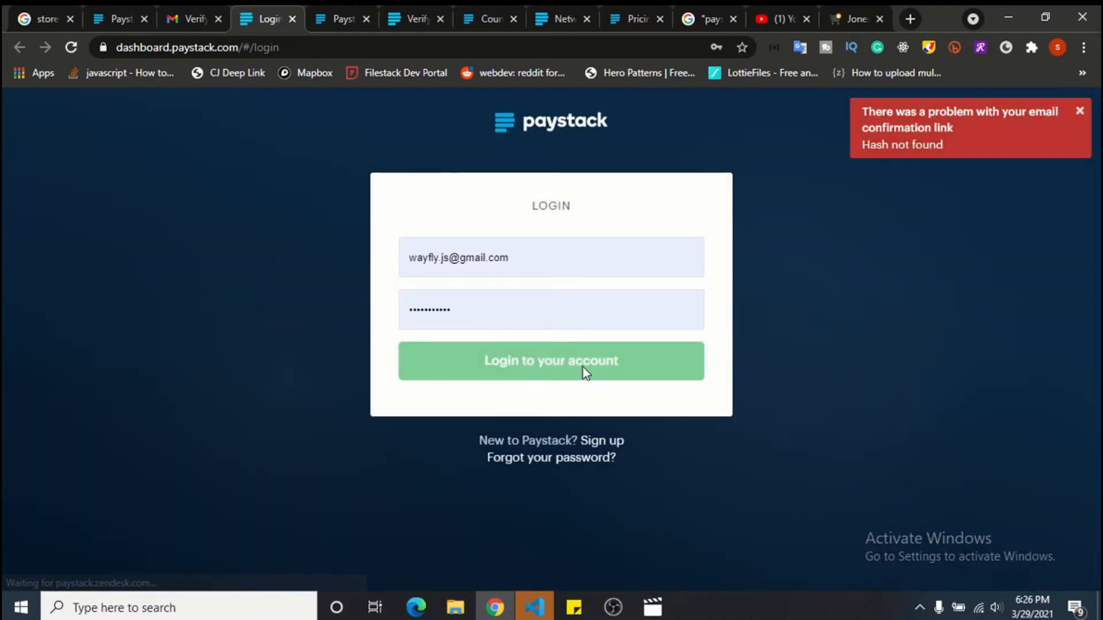
Log in to Paystack and replace the Compliance Trading Name text with 'E'.
left_click(585, 373)
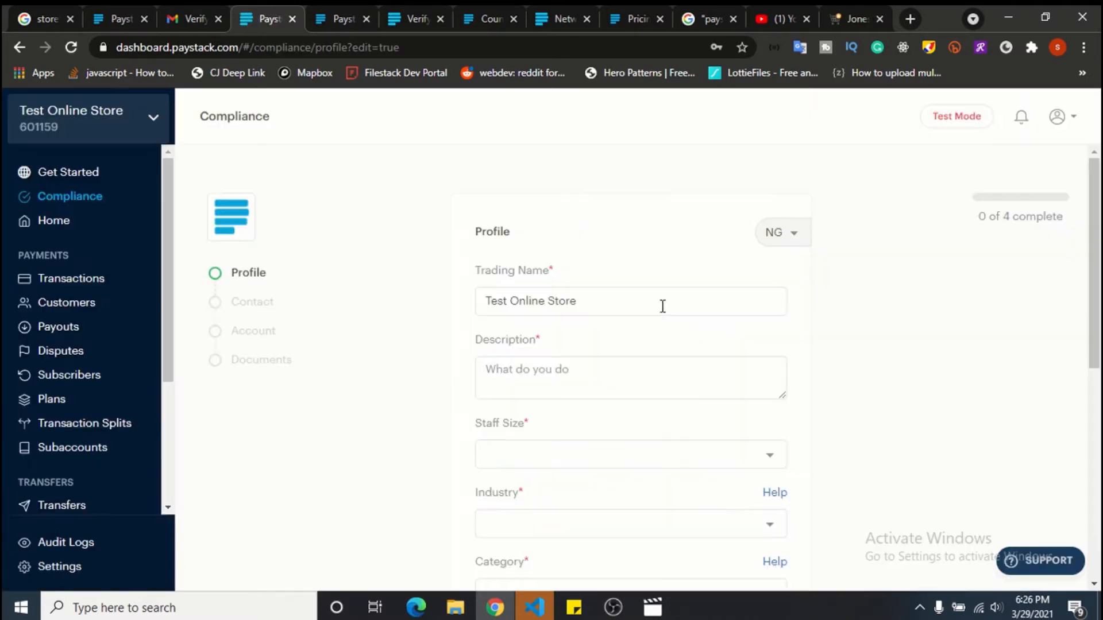
left_click_drag(662, 305, 468, 278)
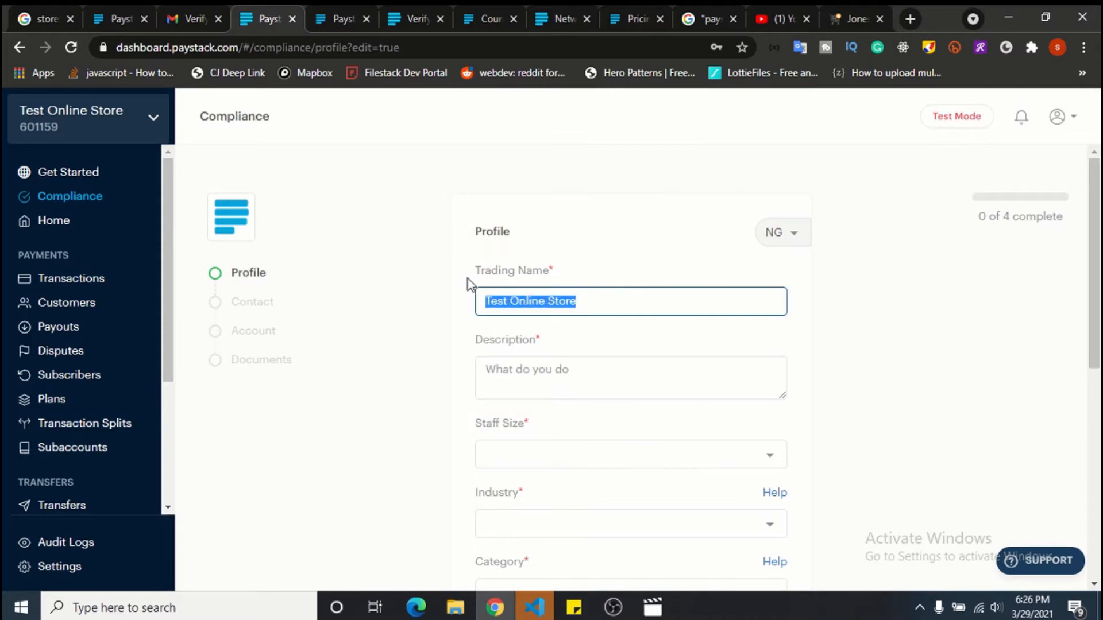
type("E")
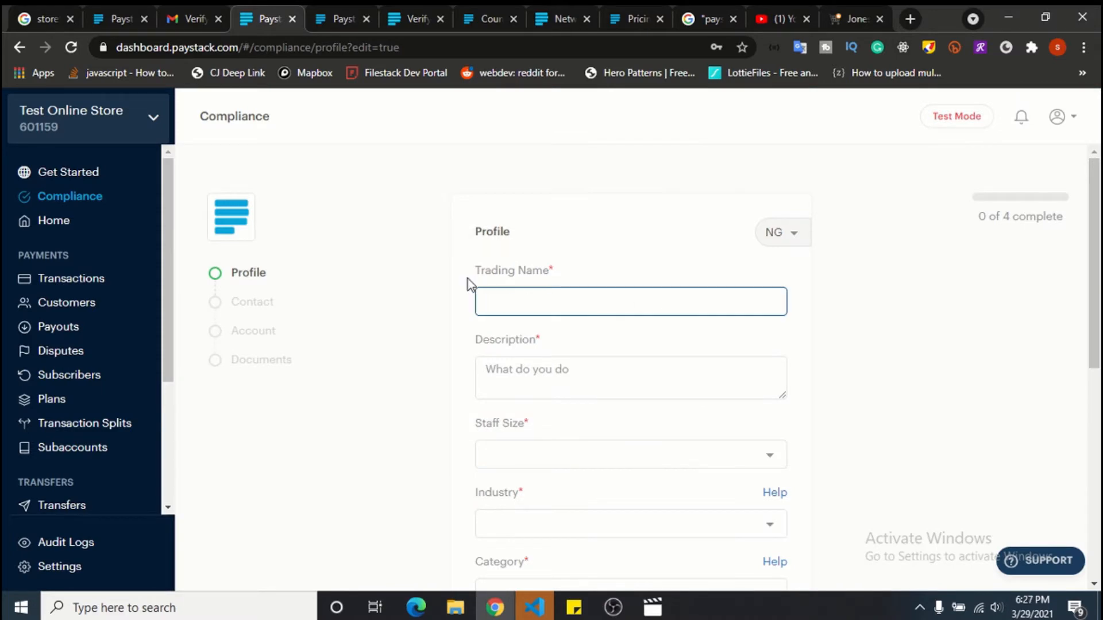
left_click(468, 278)
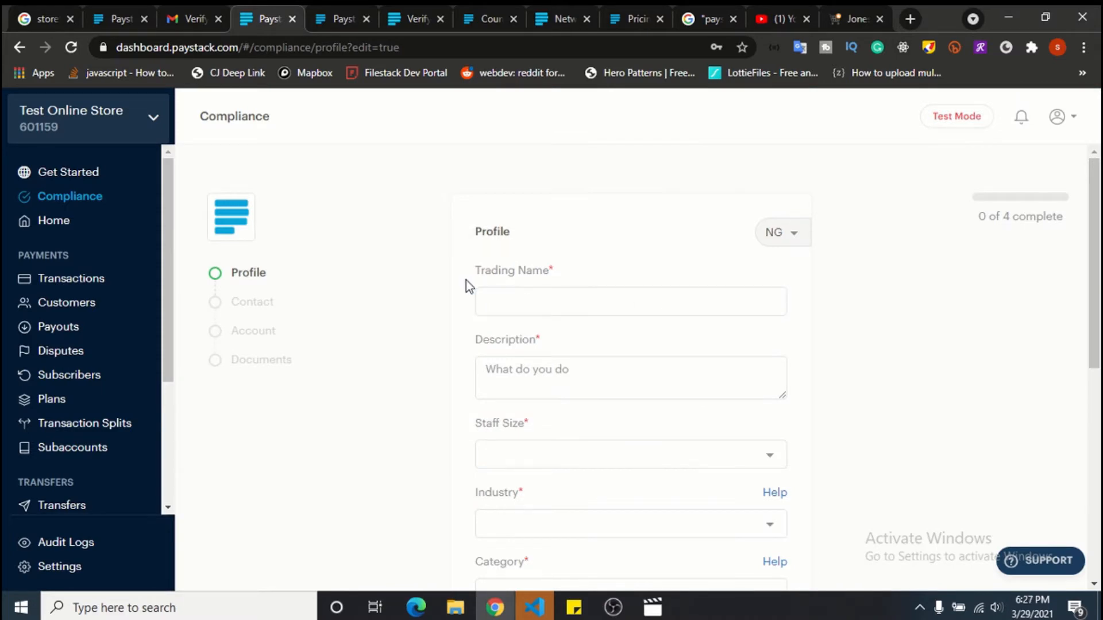
left_click(515, 304)
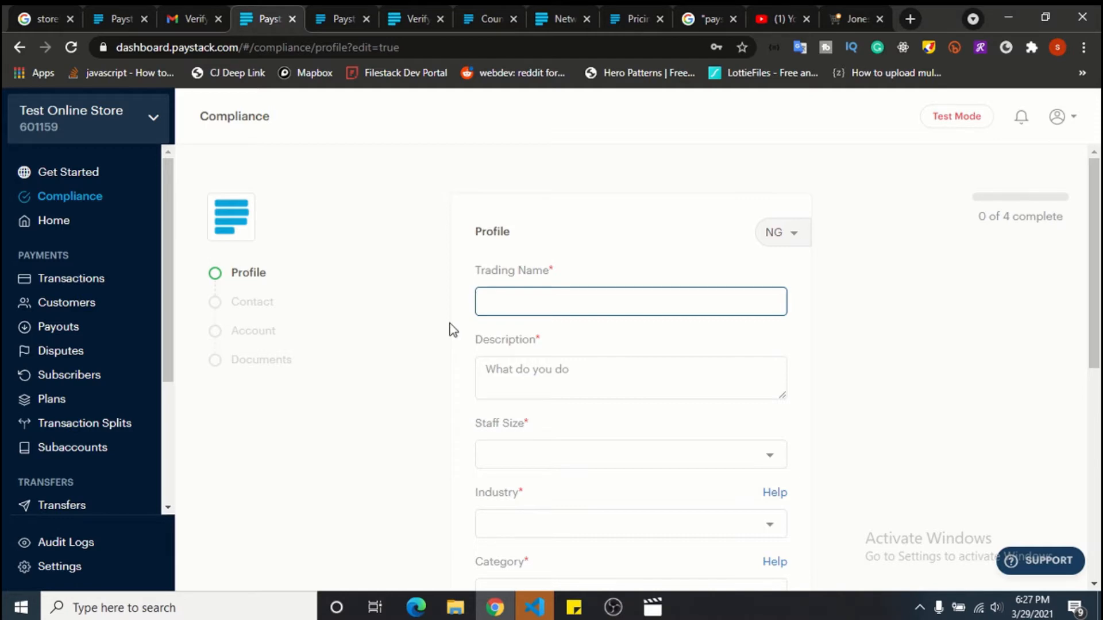
scroll(450, 325, "down", 4)
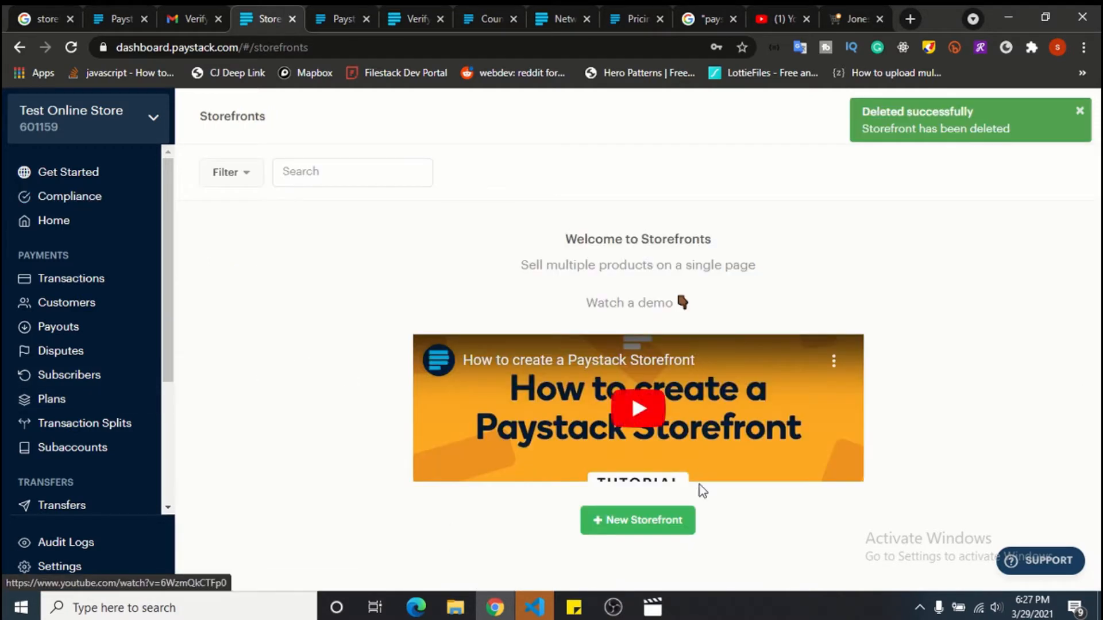
Create storefront 'Netwalkers NG Office Supplies' with NGN currency and store link netwalkersng.
left_click(664, 517)
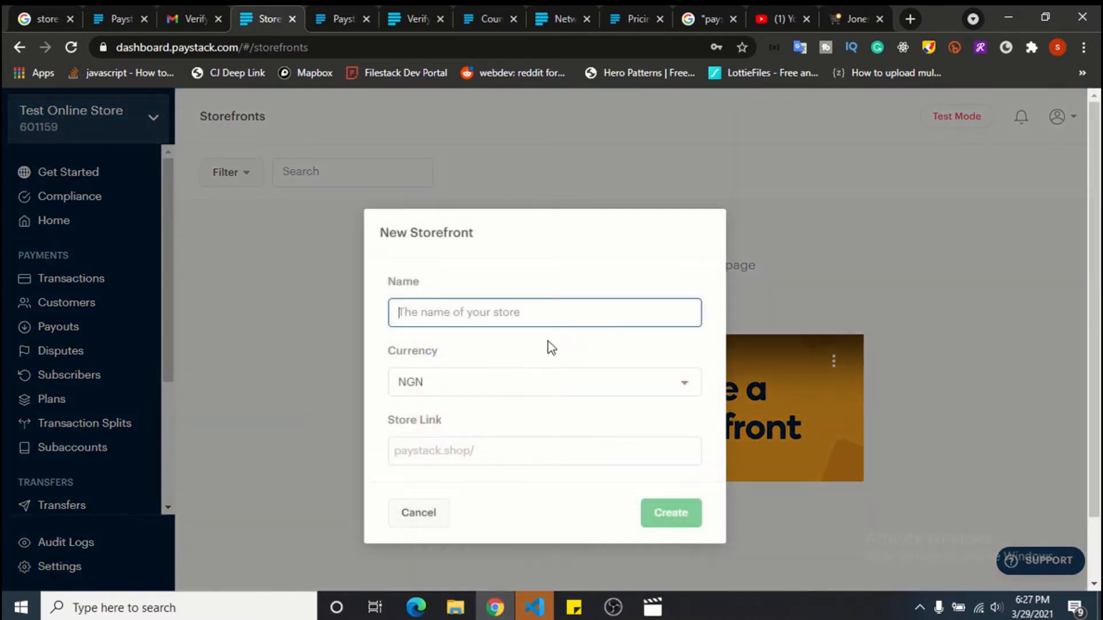
type("Netwalkera")
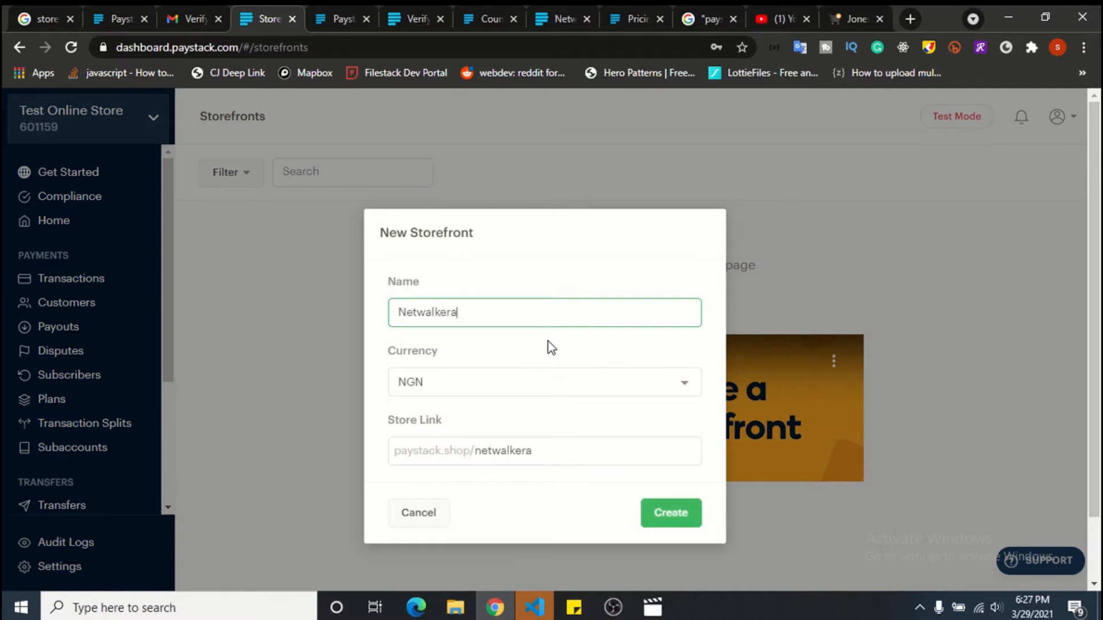
key("BackSpace")
type("s NG")
type("Office Supplies")
left_click(619, 311)
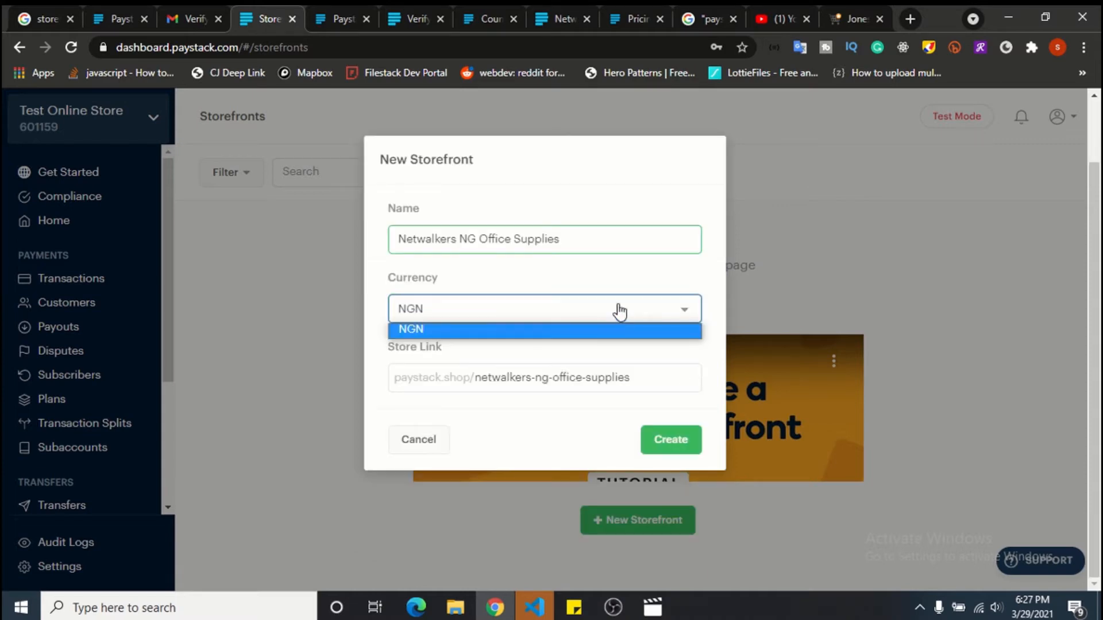
left_click(619, 311)
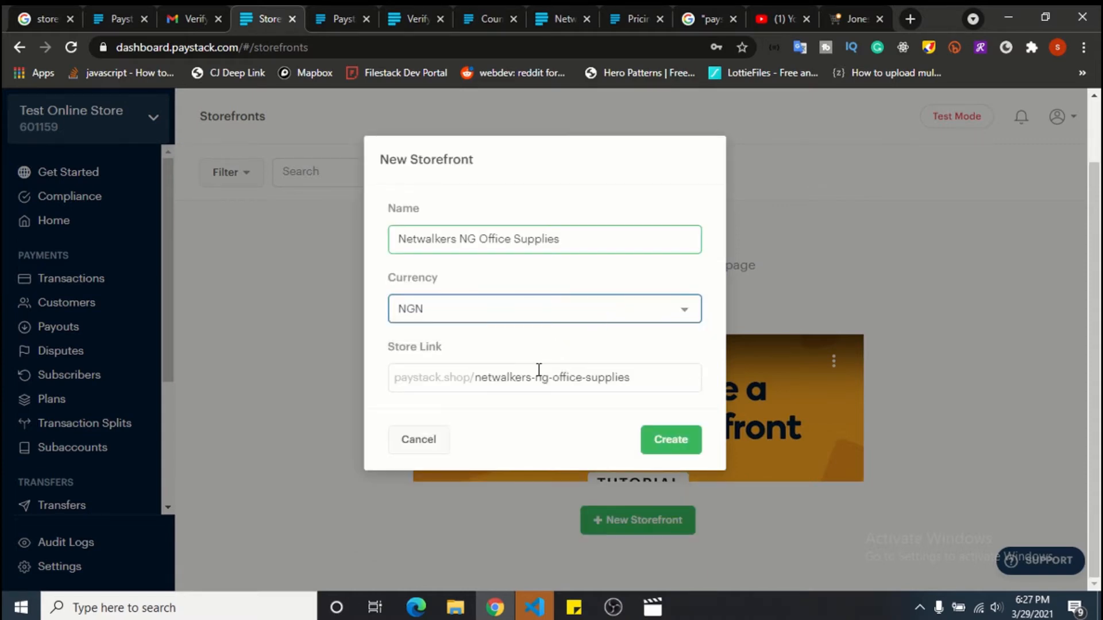
left_click_drag(531, 378, 643, 381)
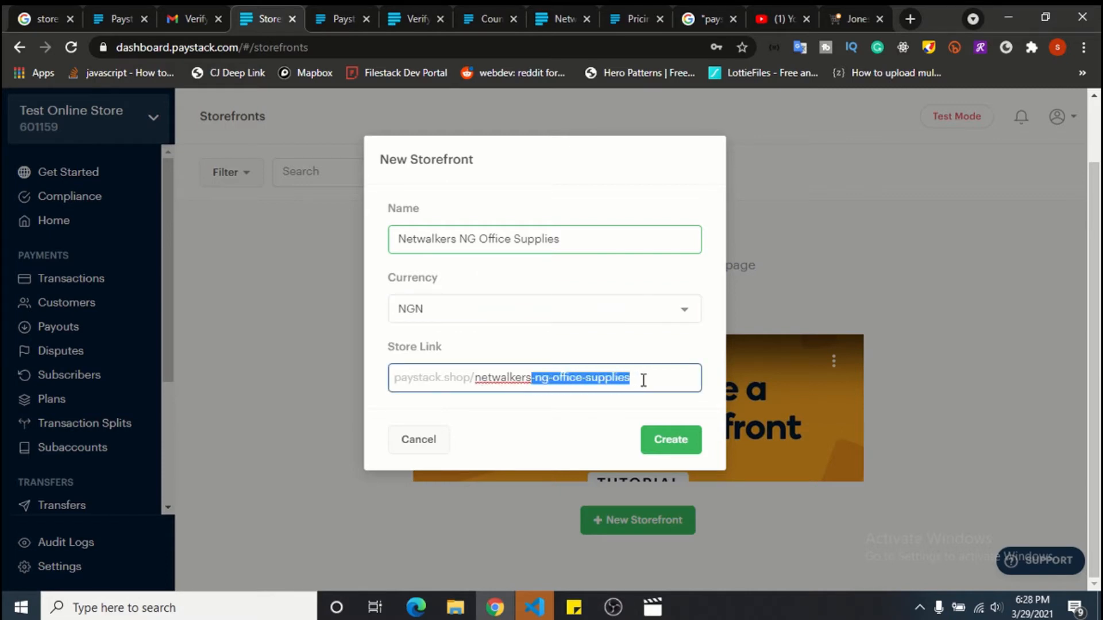
key("BackSpace")
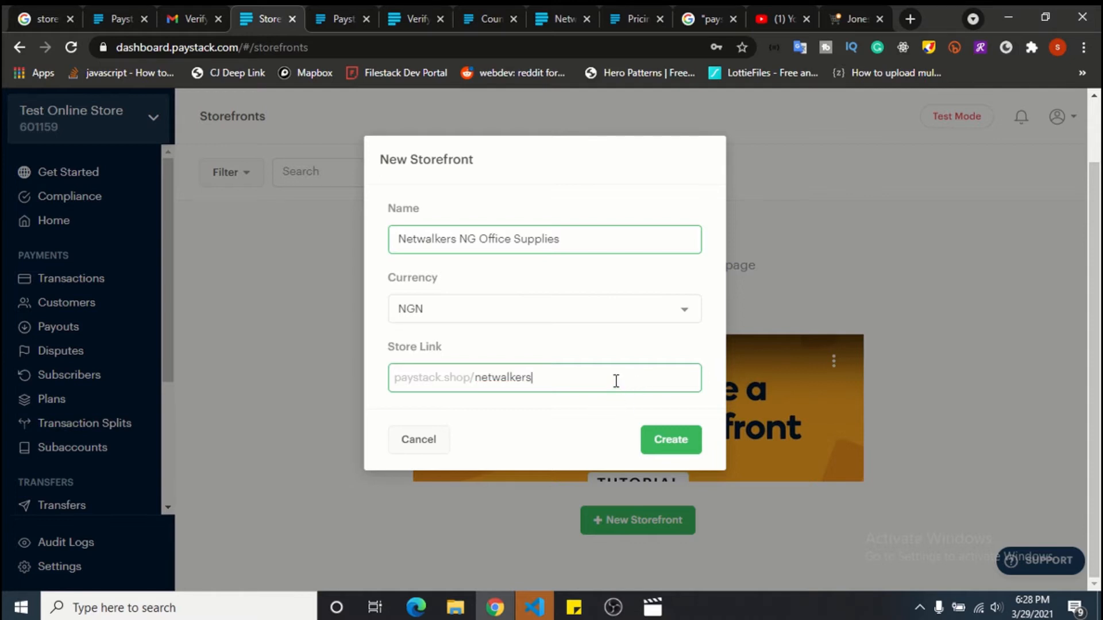
type("ng")
left_click(675, 453)
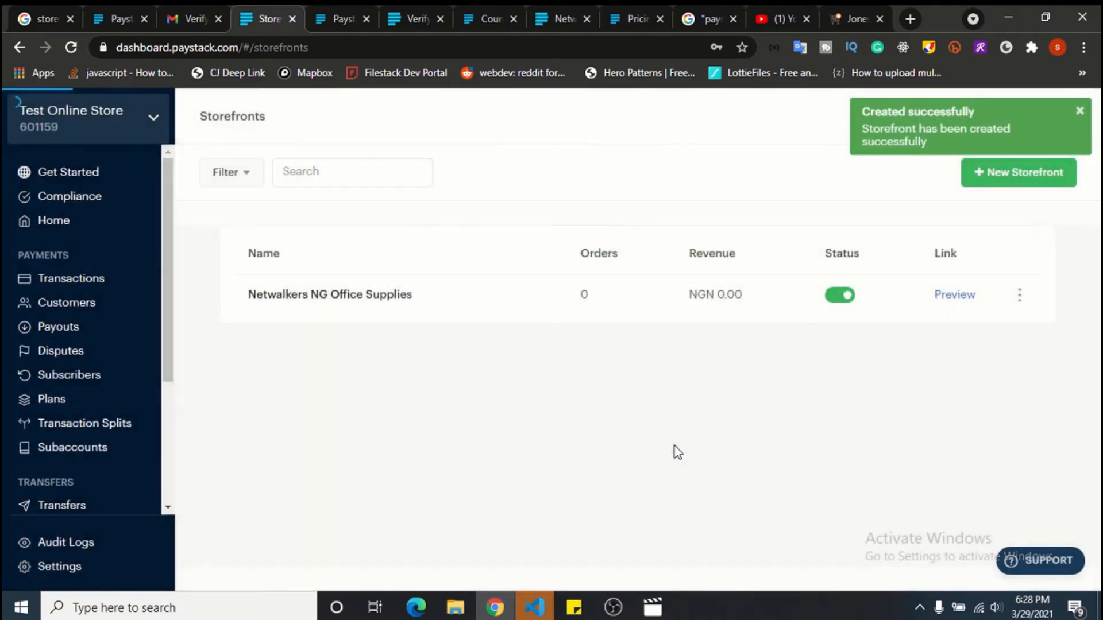
Add product 'Test Boy Again Hoodie' with a pasted description and price 20000.
right_click(375, 277)
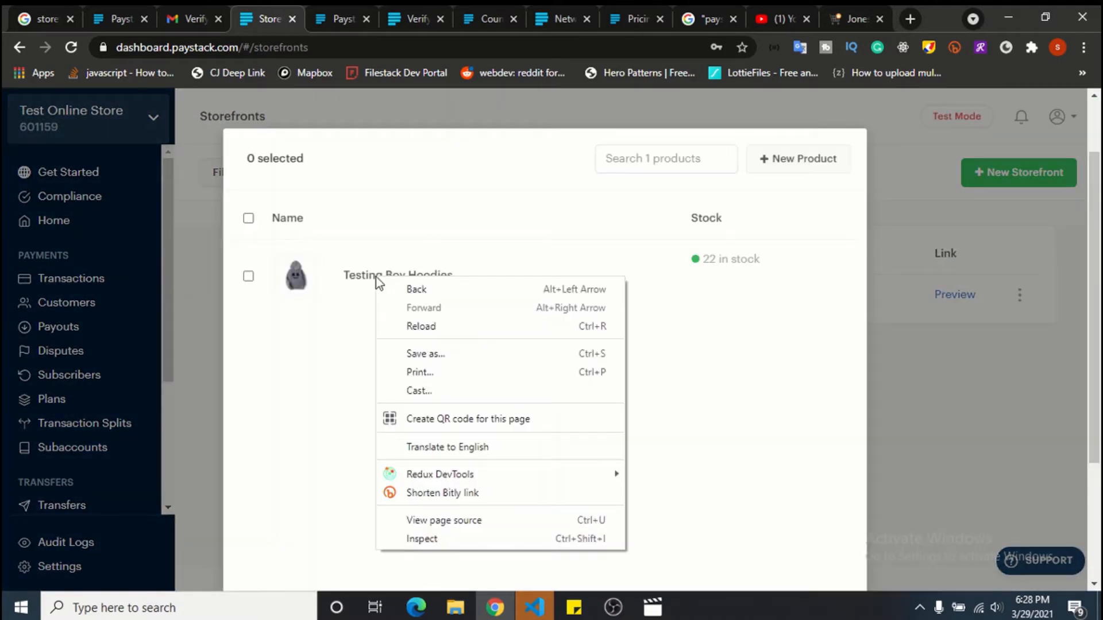
left_click(325, 331)
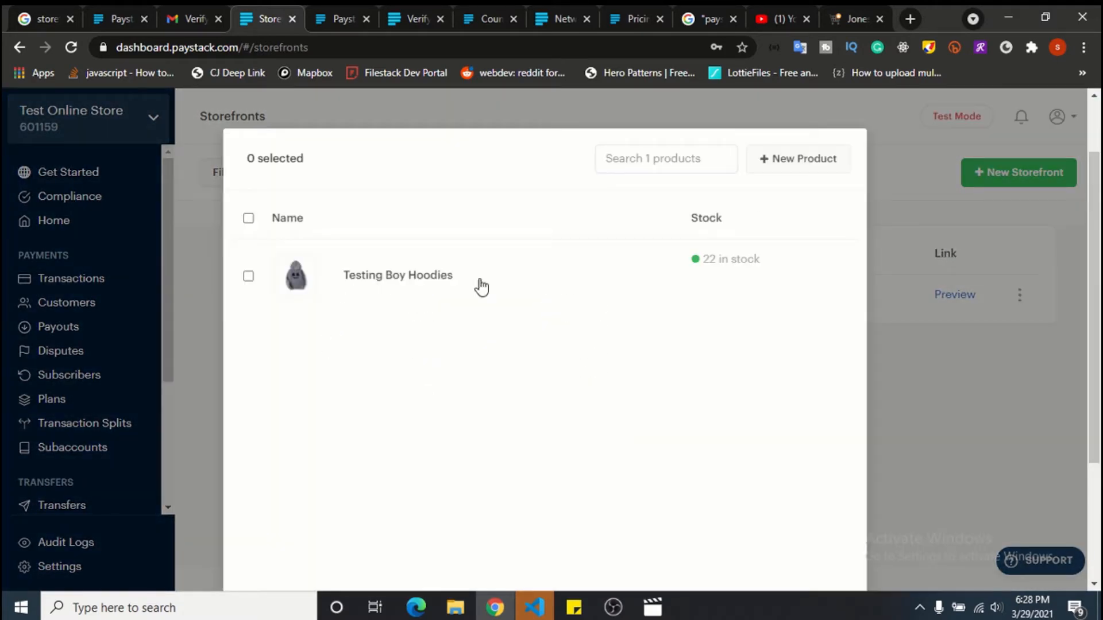
left_click(780, 160)
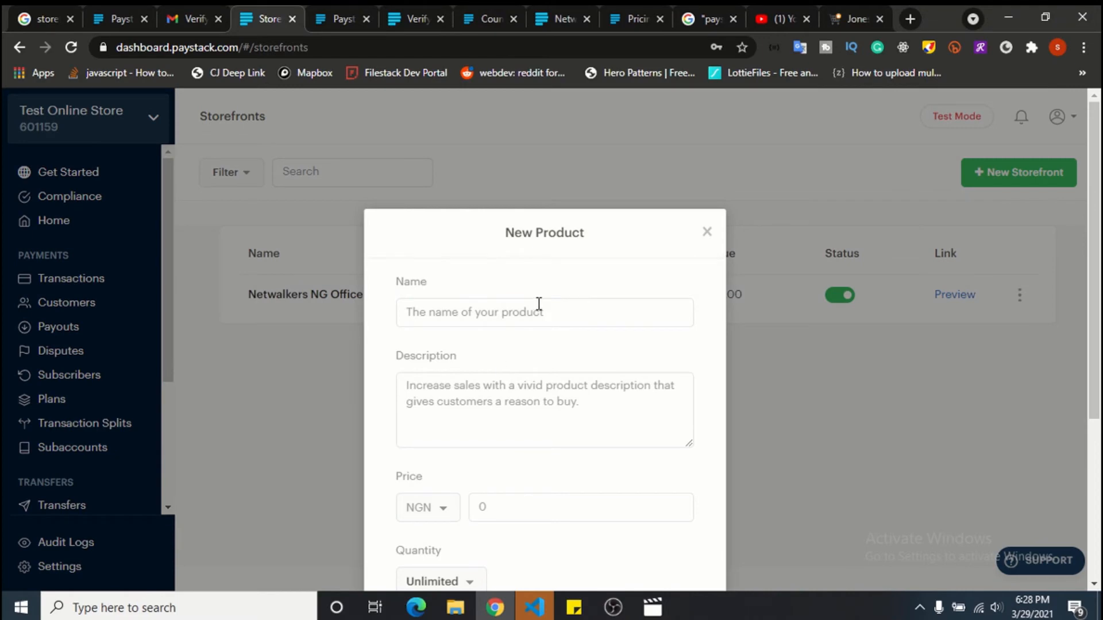
left_click(539, 303)
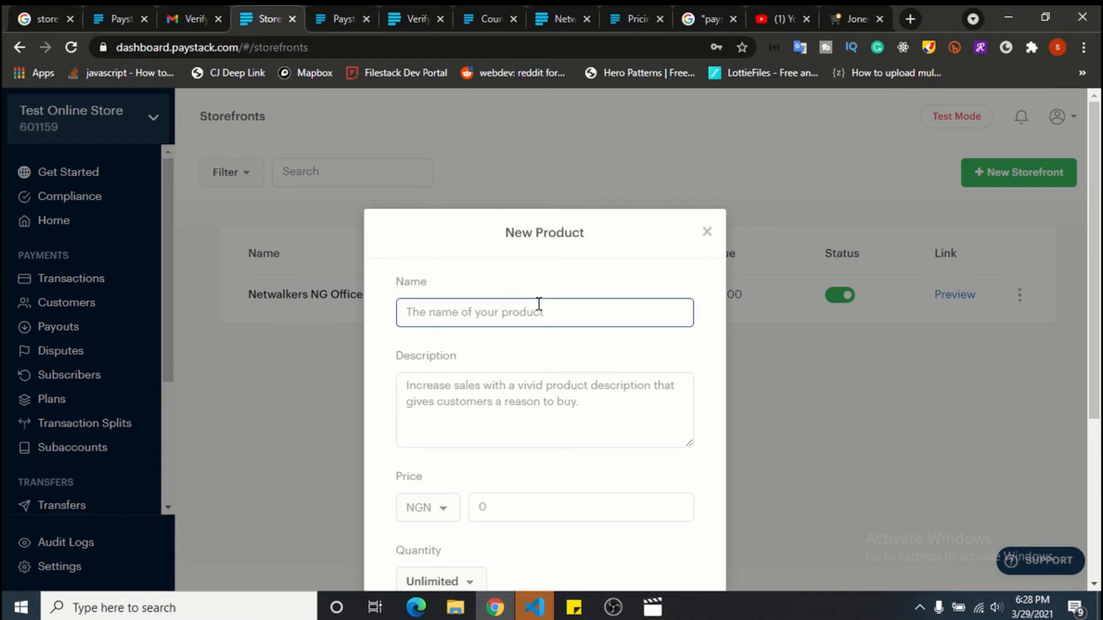
type("Test Boy Again Ho")
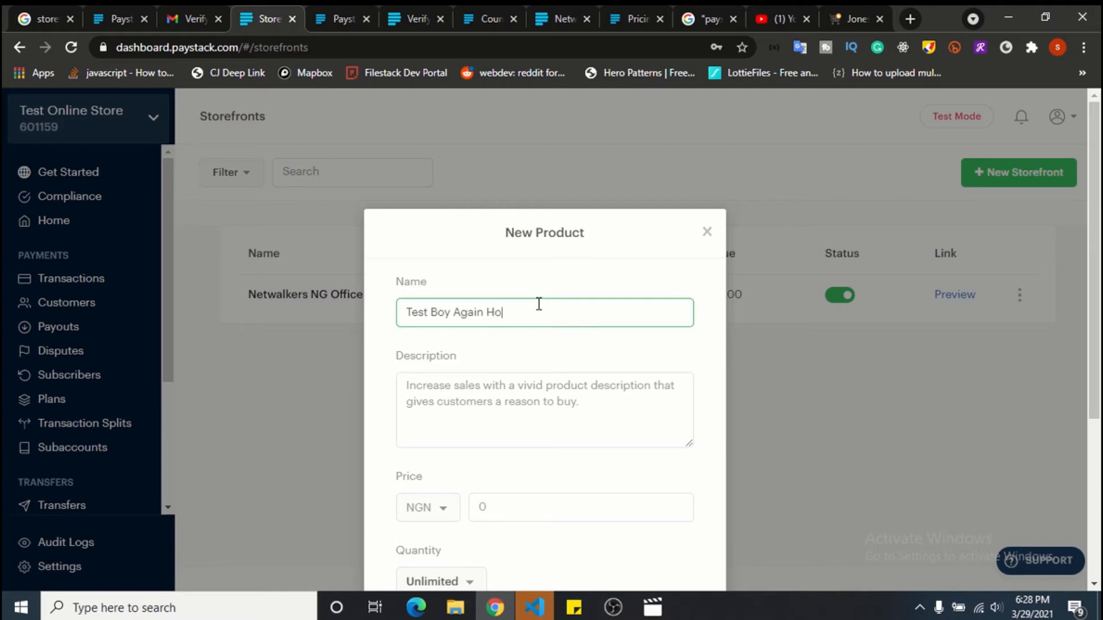
type("odies Products")
key("Tab")
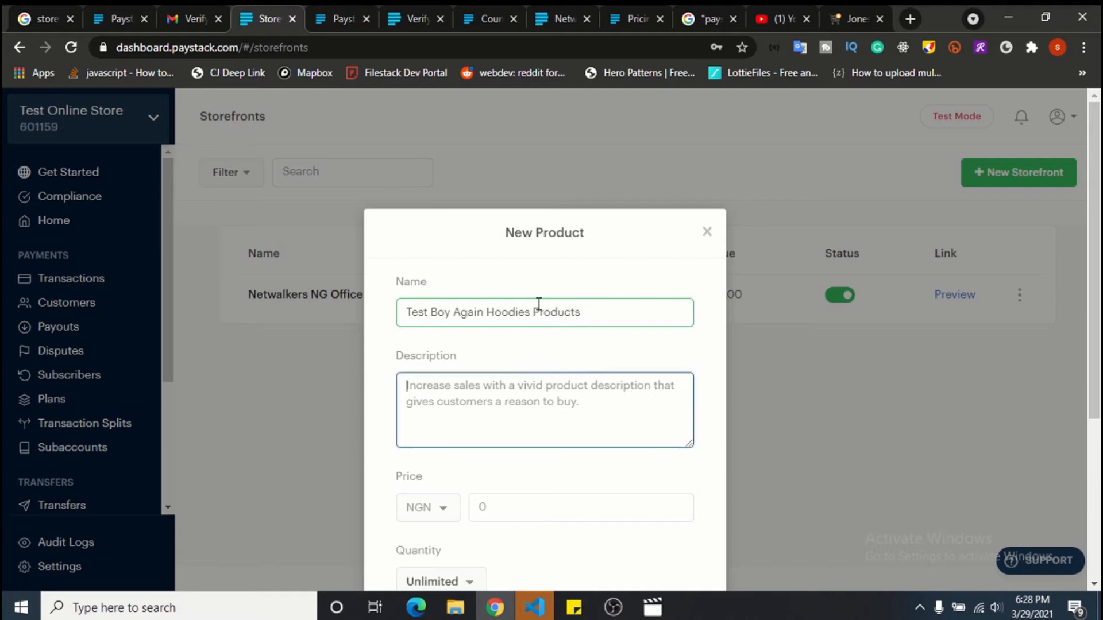
key("ctrl+v")
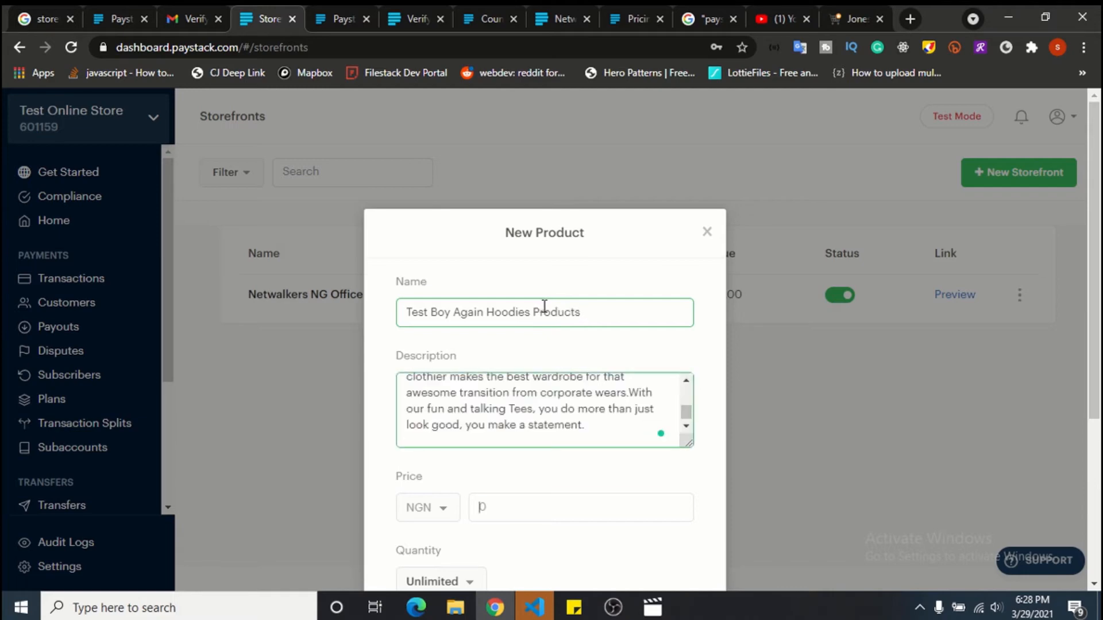
key("Tab")
type("20000")
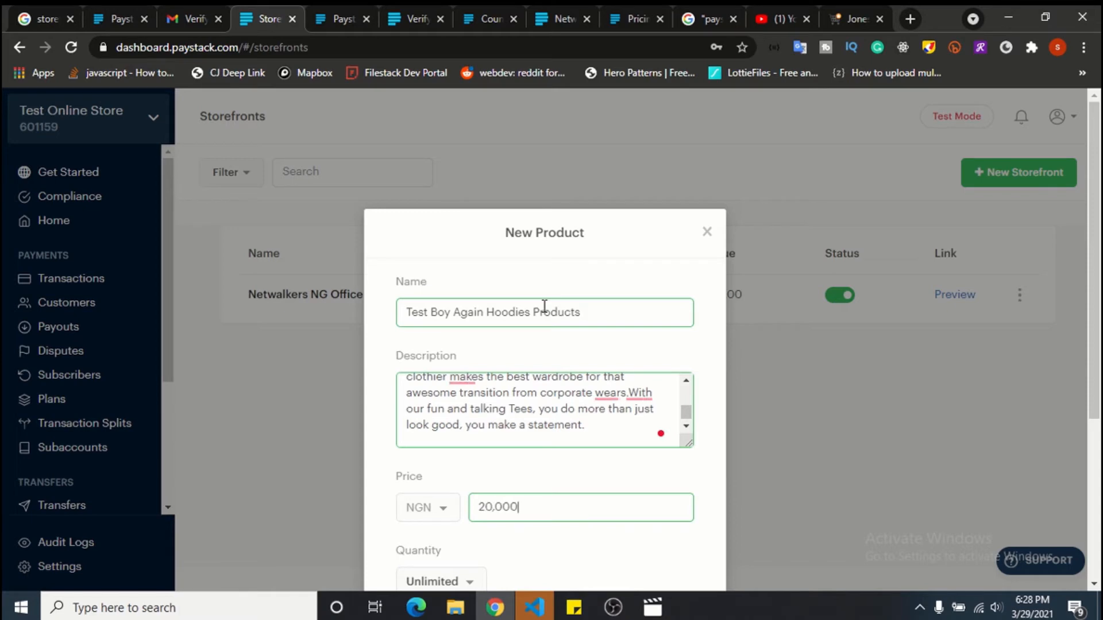
Set the hoodie's quantity to Limited with 222 in stock and mark it as physical goods.
key("Tab")
scroll(544, 307, "down", 4)
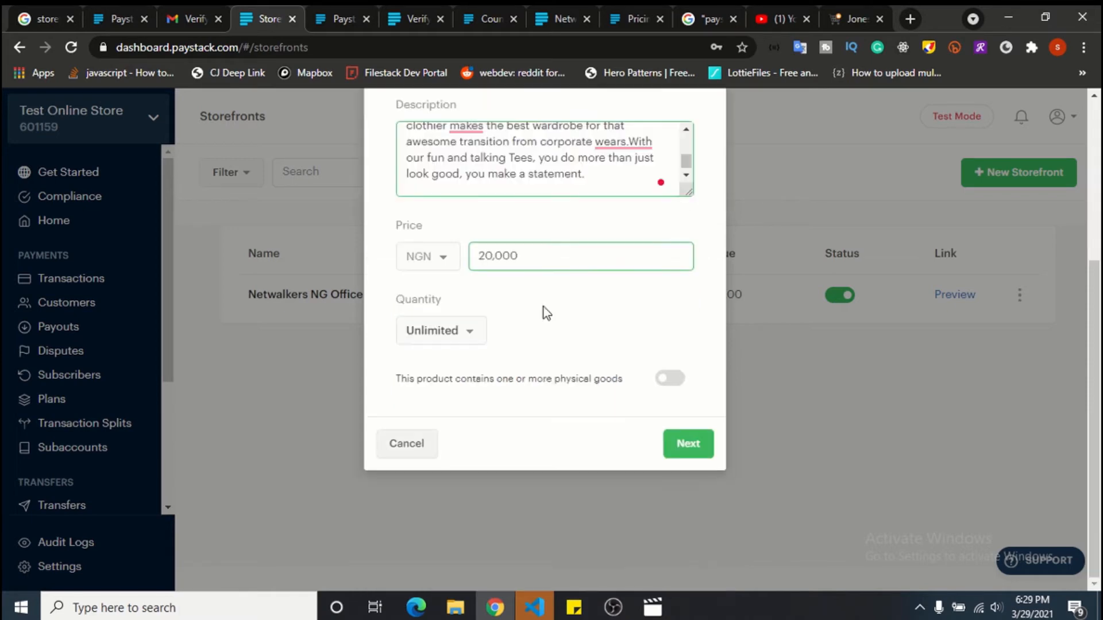
left_click(454, 331)
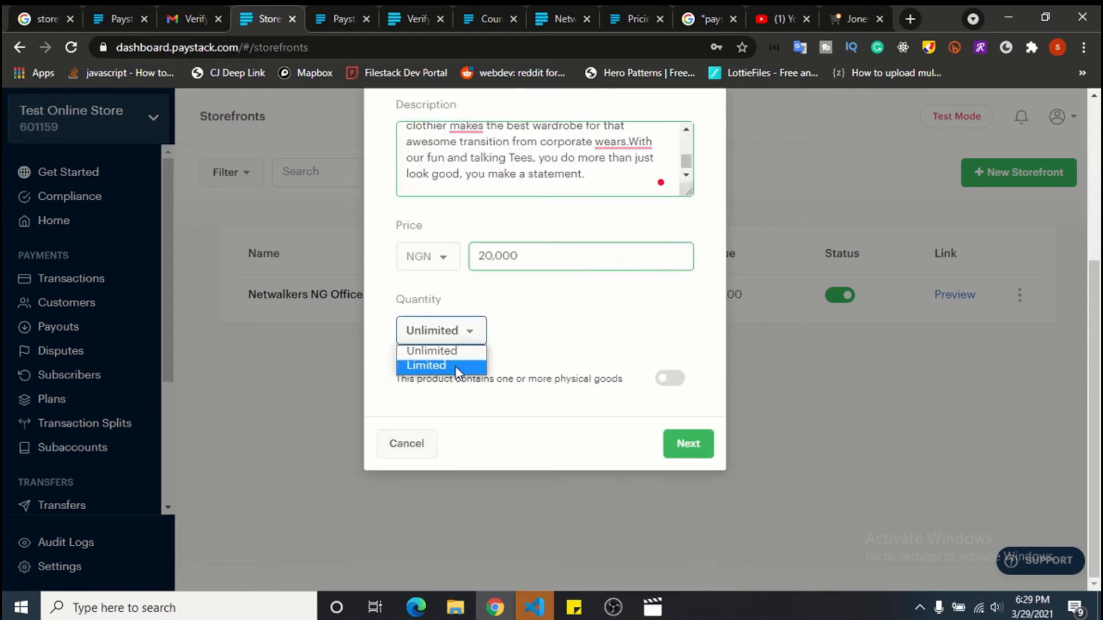
left_click(456, 366)
left_click(550, 339)
type("222")
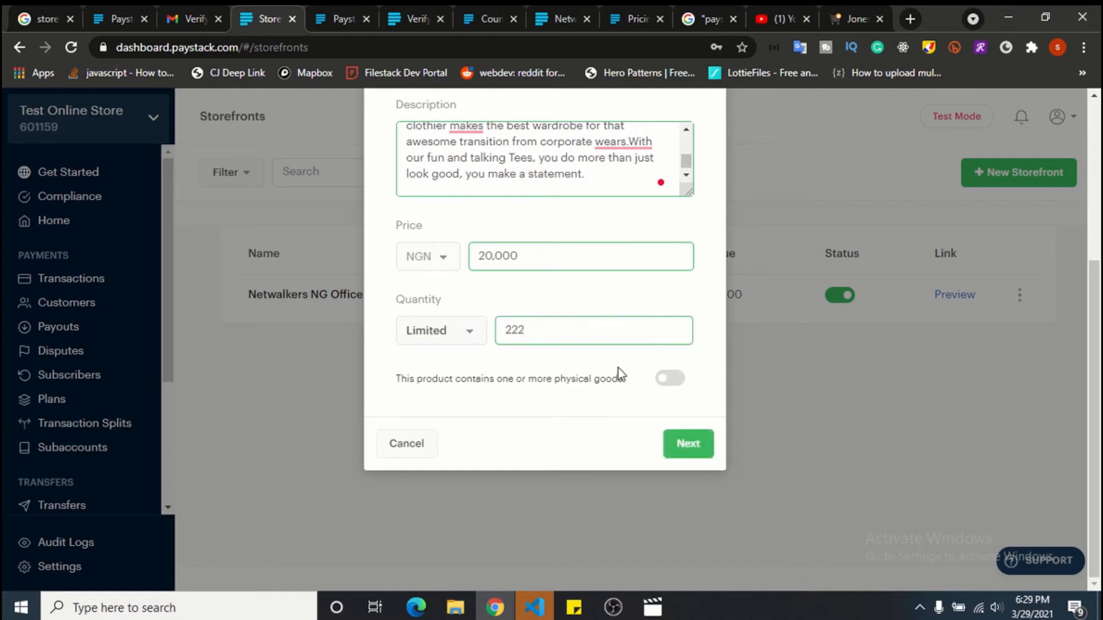
left_click(678, 384)
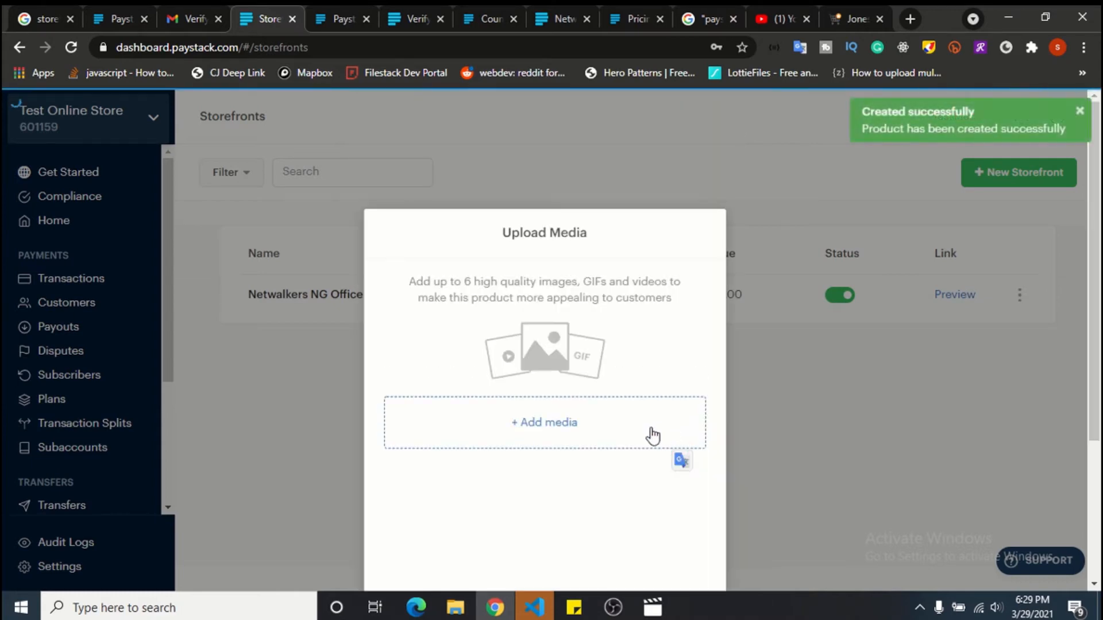
Upload both hoodie images, 1.jpg and e6c0d835cc9727e8f521a273f9c4030e.jpg, and save them to the product.
left_click(555, 425)
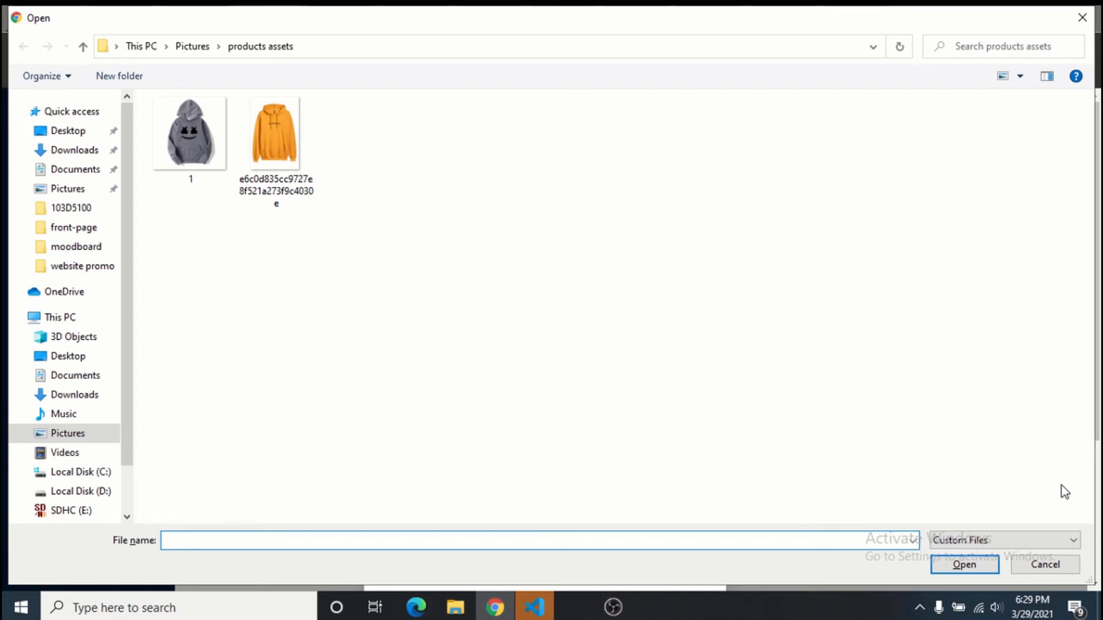
key("ctrl+a")
left_click(965, 566)
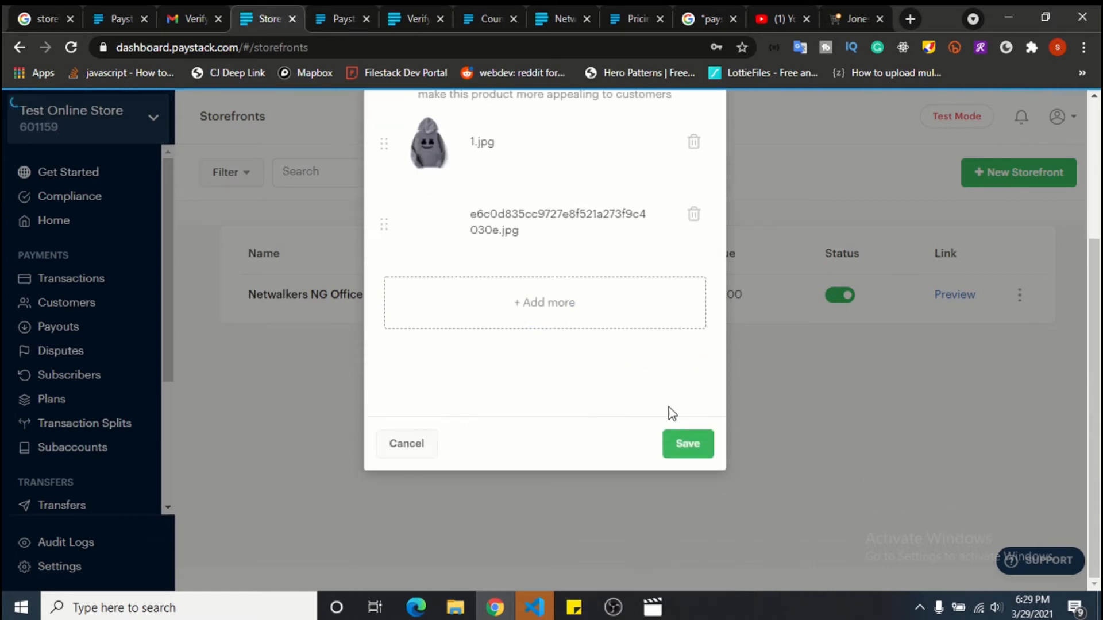
left_click(698, 443)
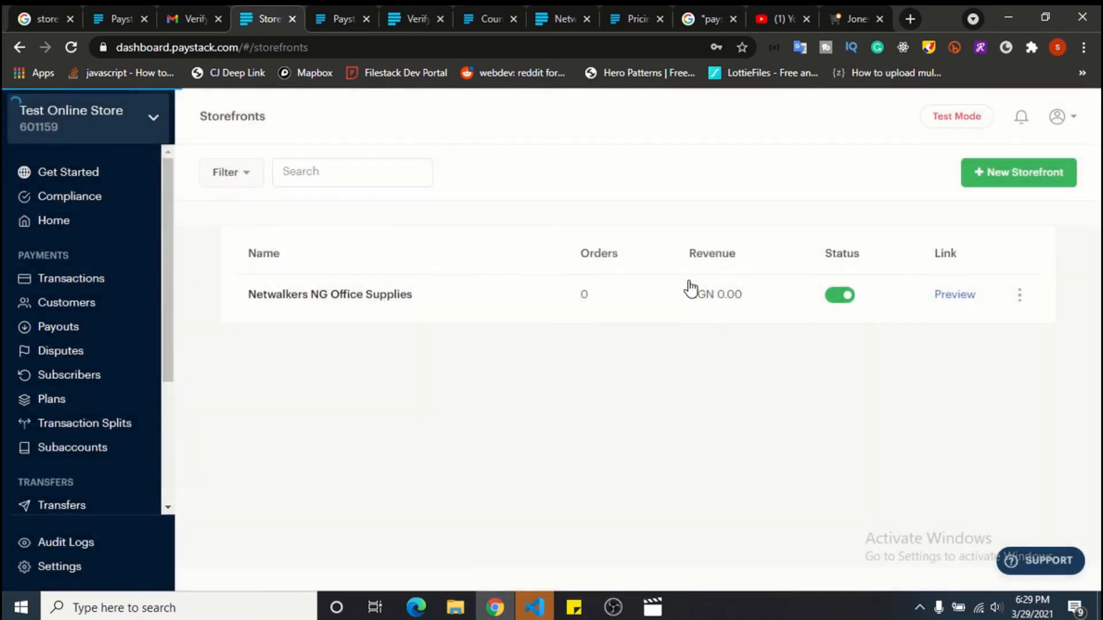
Give the Netwalkers NG Office Supplies storefront a 2000 delivery fee for lekki, lagos.
left_click(689, 290)
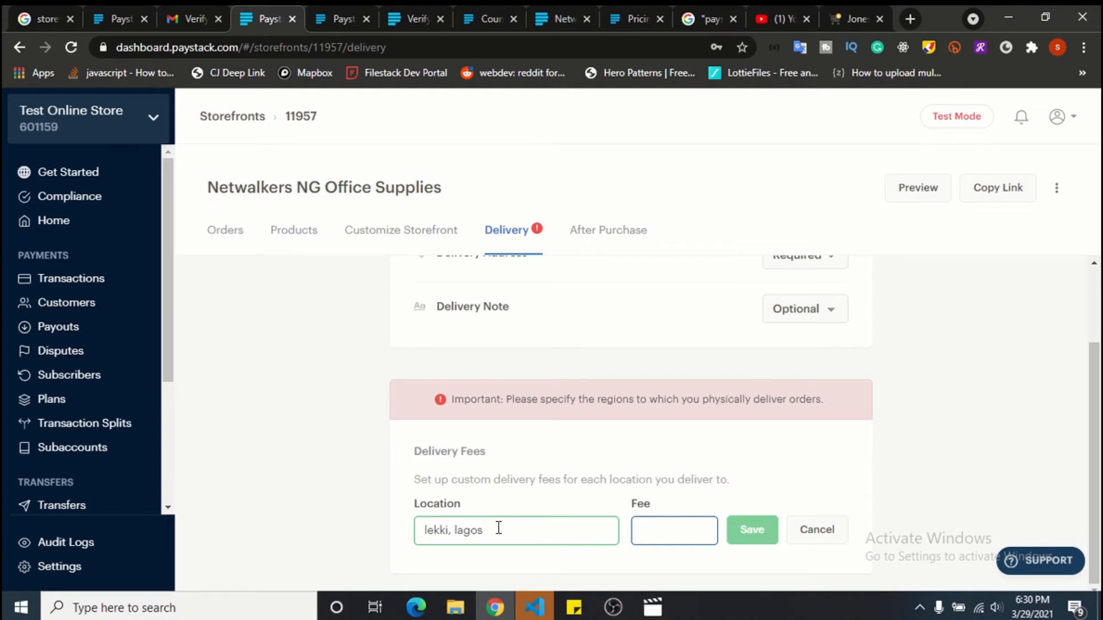
type("2000")
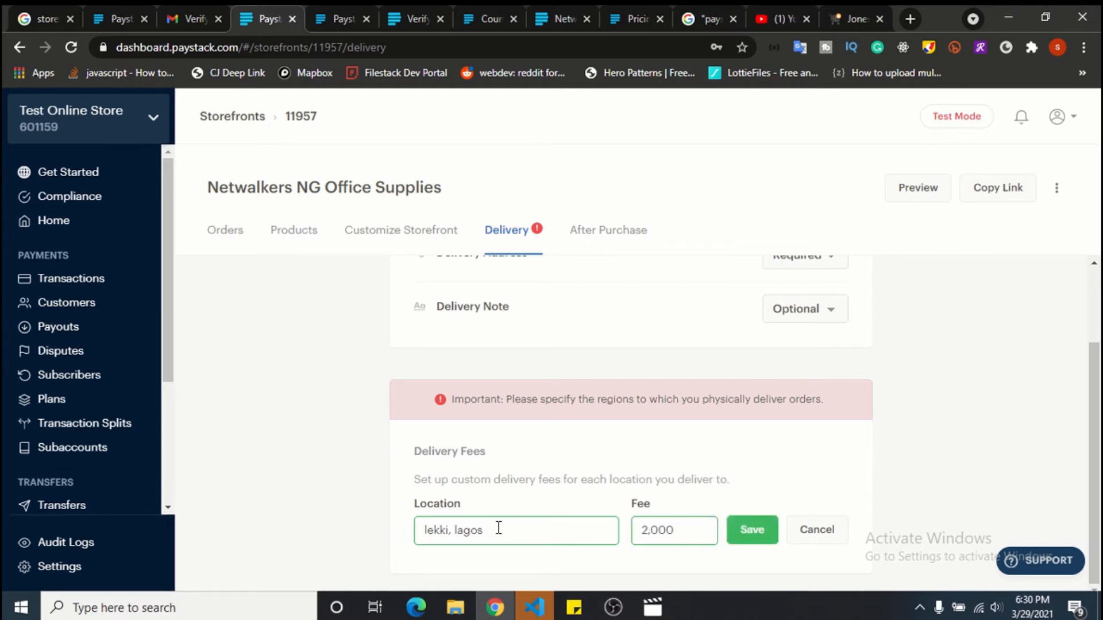
left_click(753, 532)
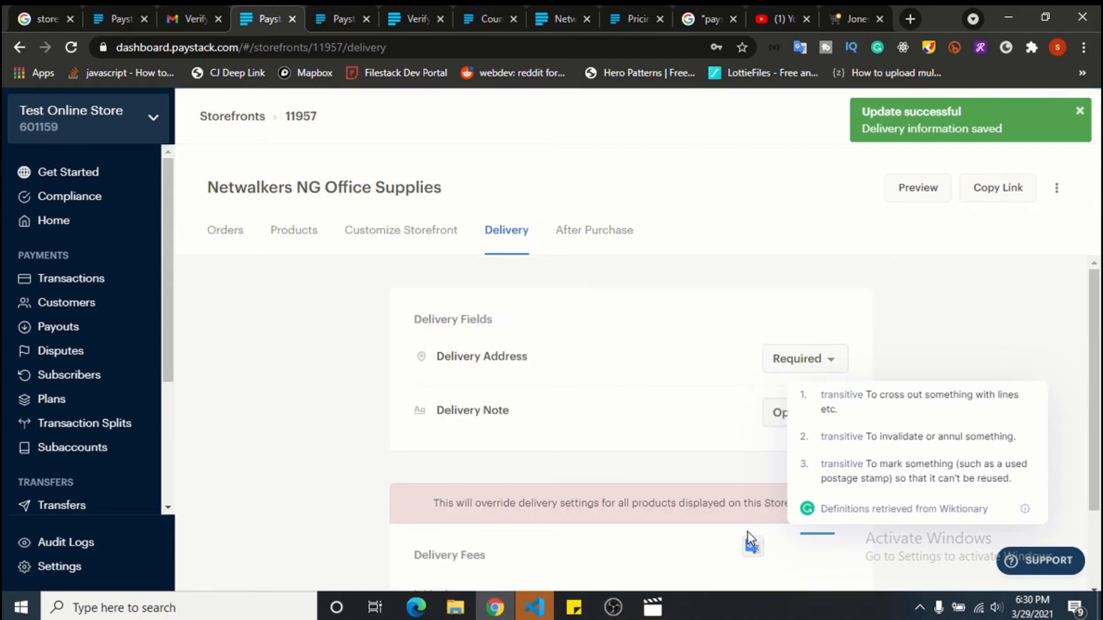
Preview the storefront in a new tab, then return to its delivery settings.
scroll(661, 416, "down", 2)
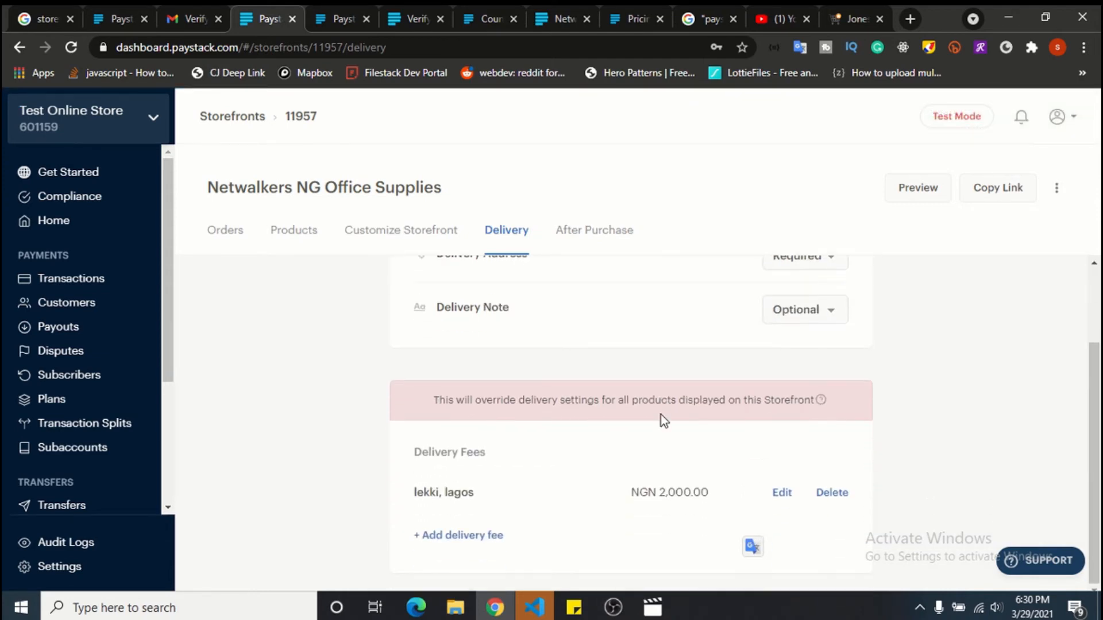
scroll(660, 415, "up", 2)
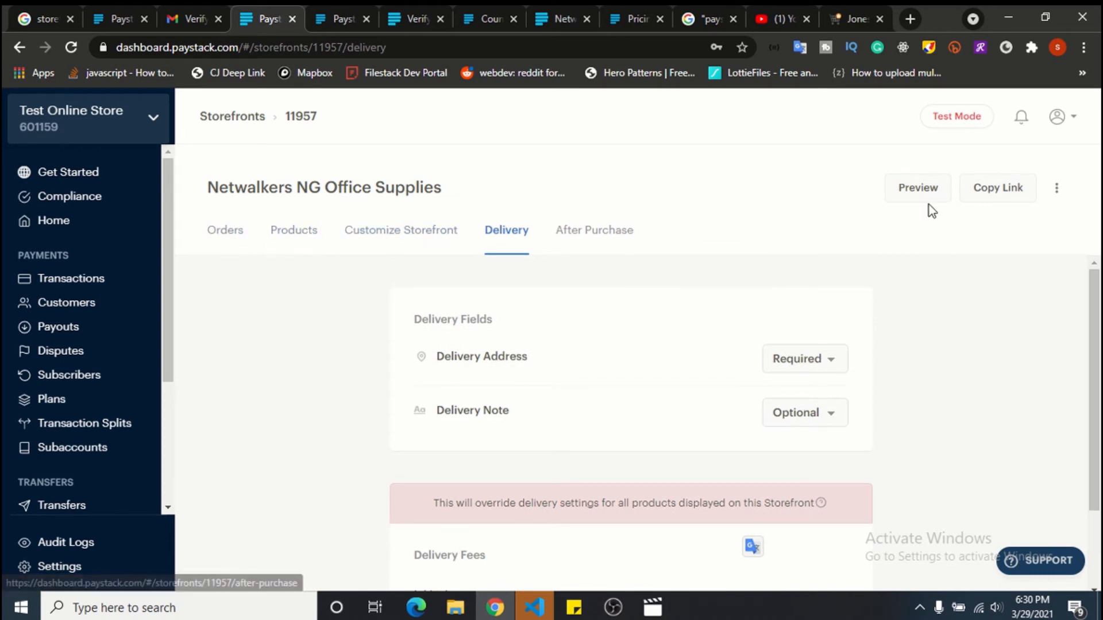
left_click(917, 187)
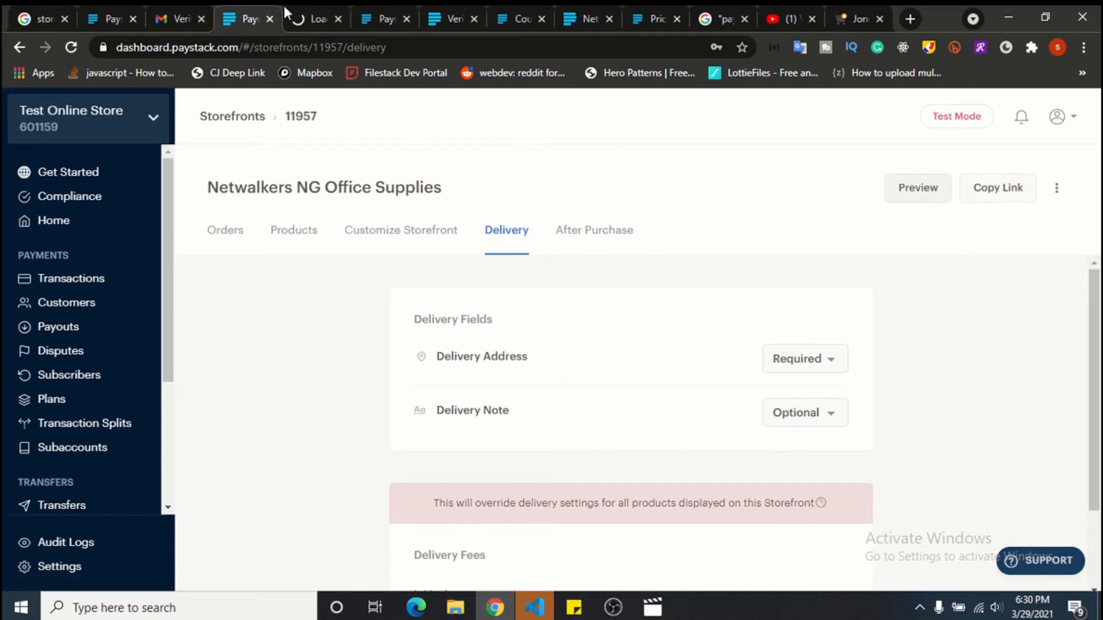
left_click(289, 14)
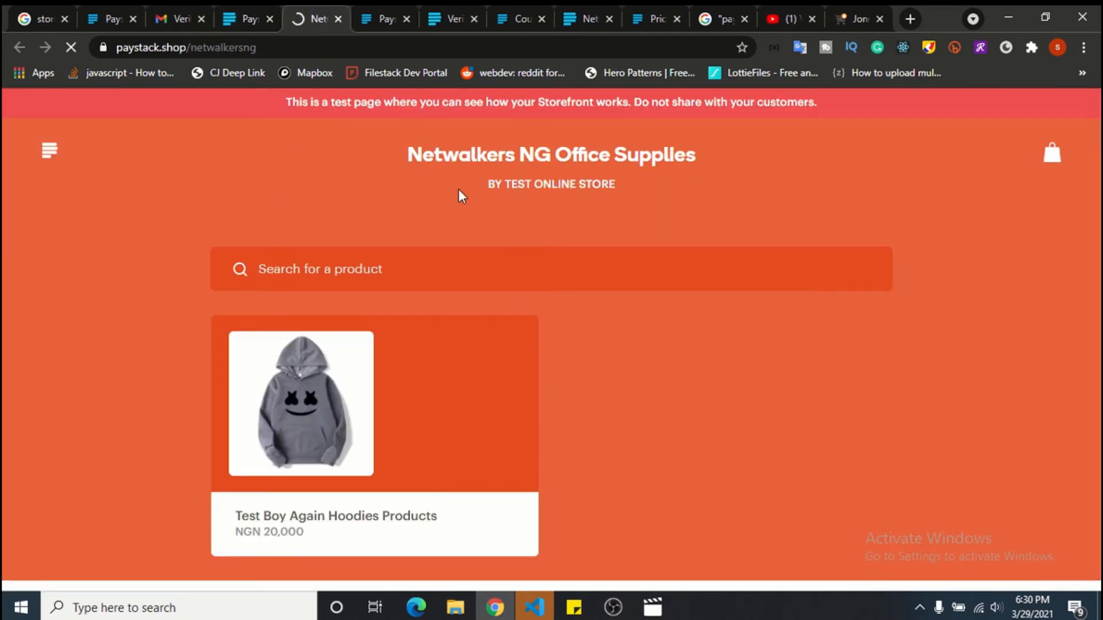
left_click(243, 12)
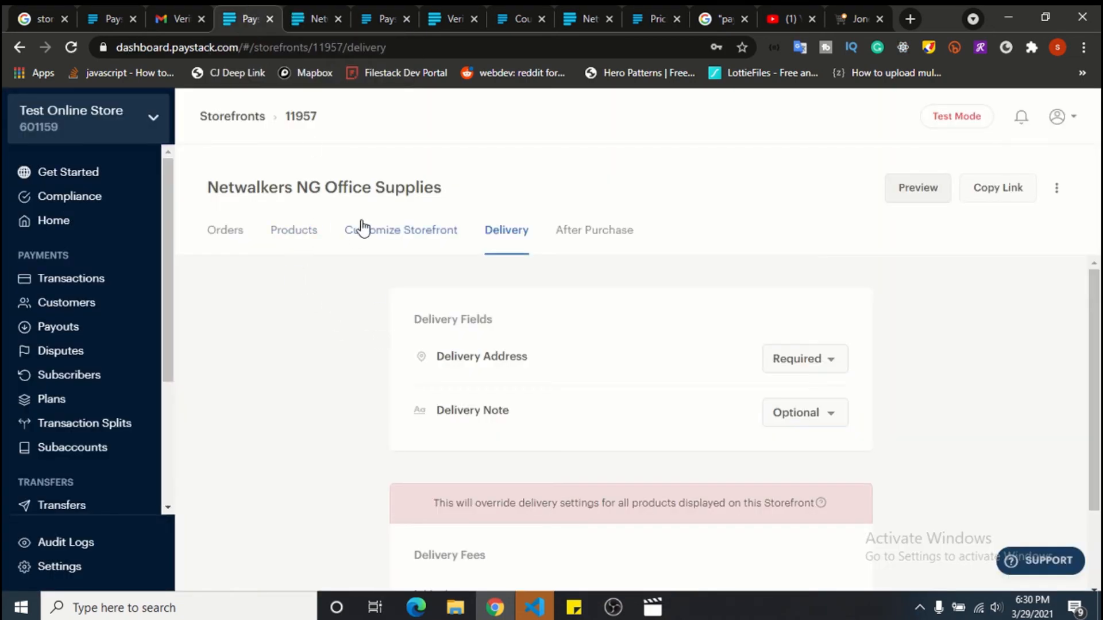
Switch the storefront colour from orange to white and reload the storefront to show it.
left_click(382, 243)
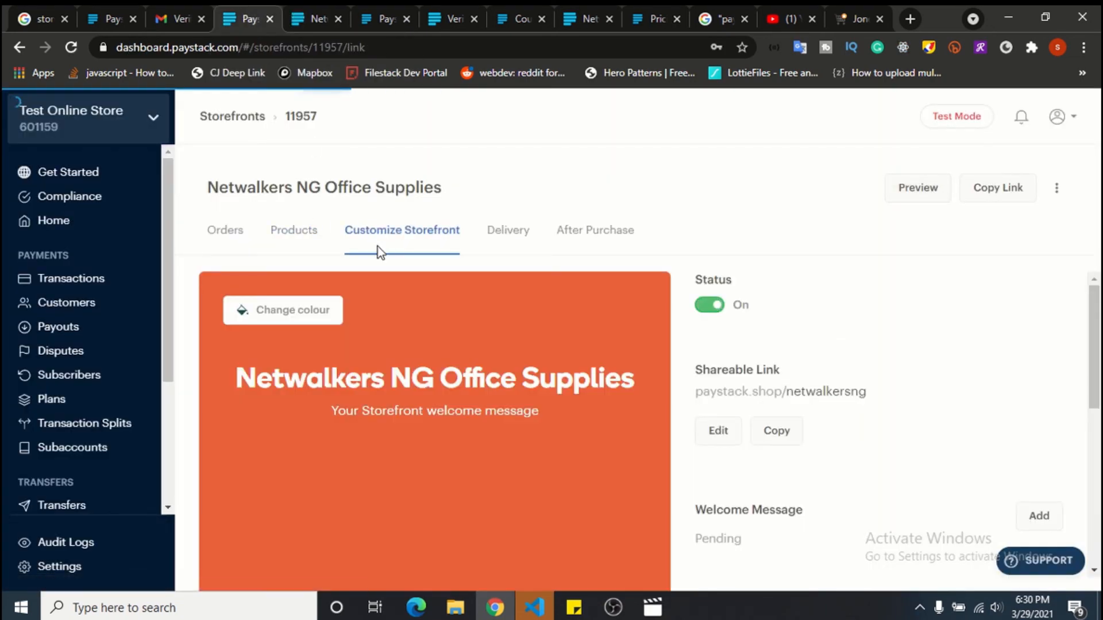
left_click(298, 317)
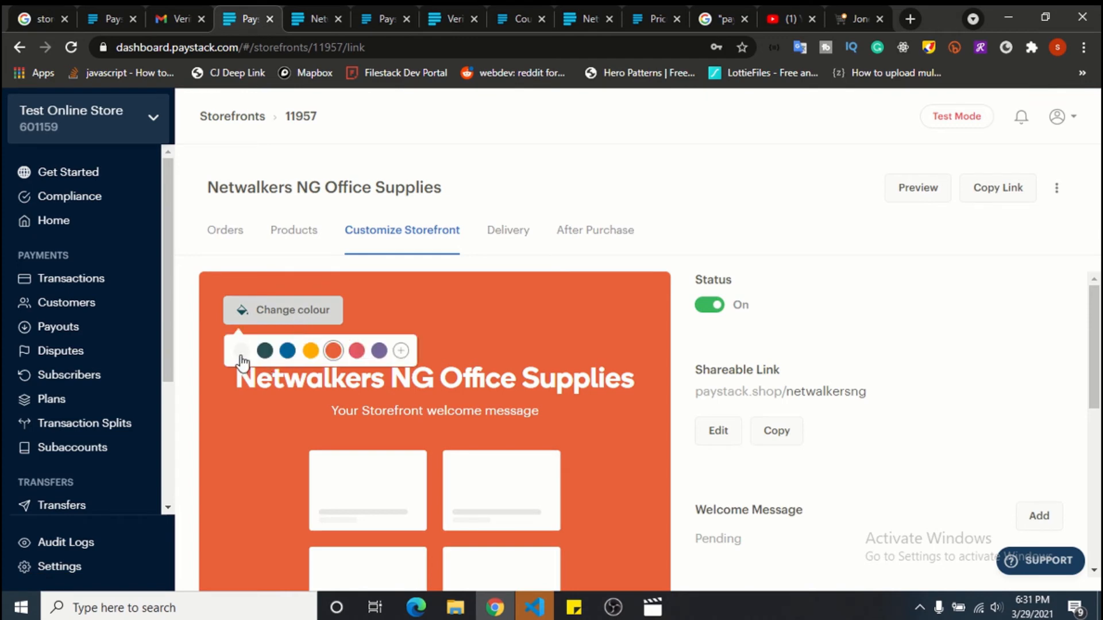
left_click(241, 351)
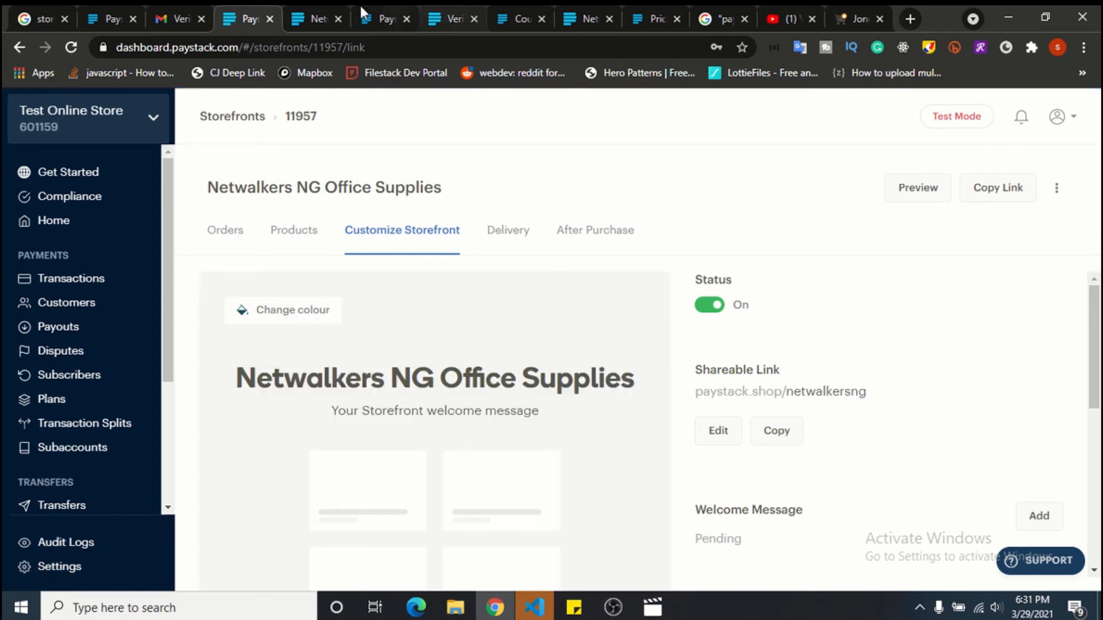
left_click(307, 13)
key("F5")
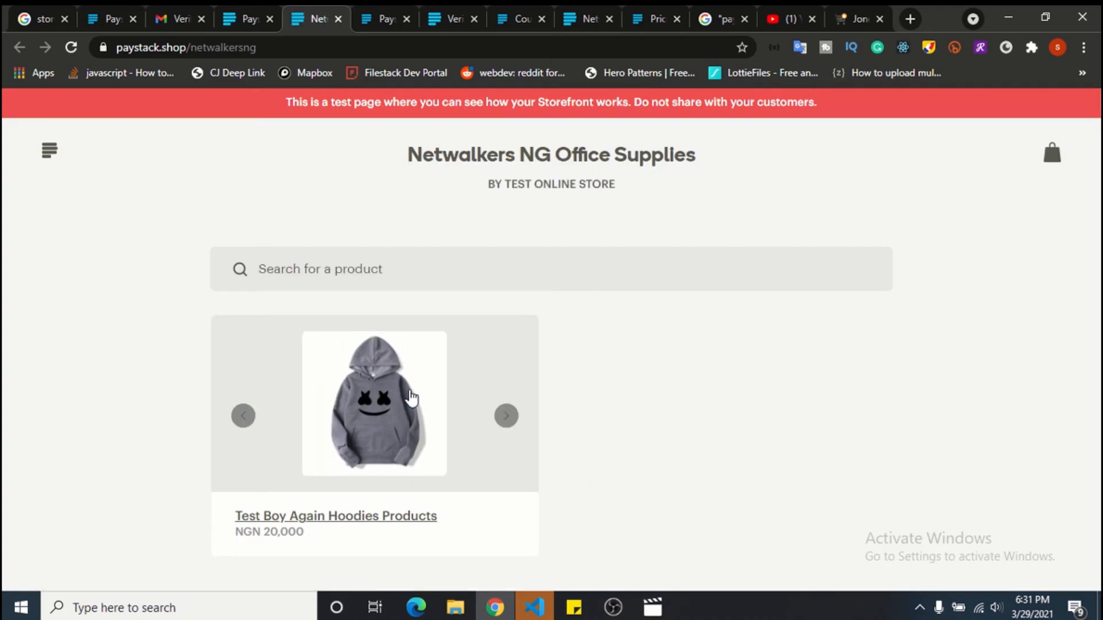
Browse the hoodie images, then open its product details and select the description.
double_click(504, 416)
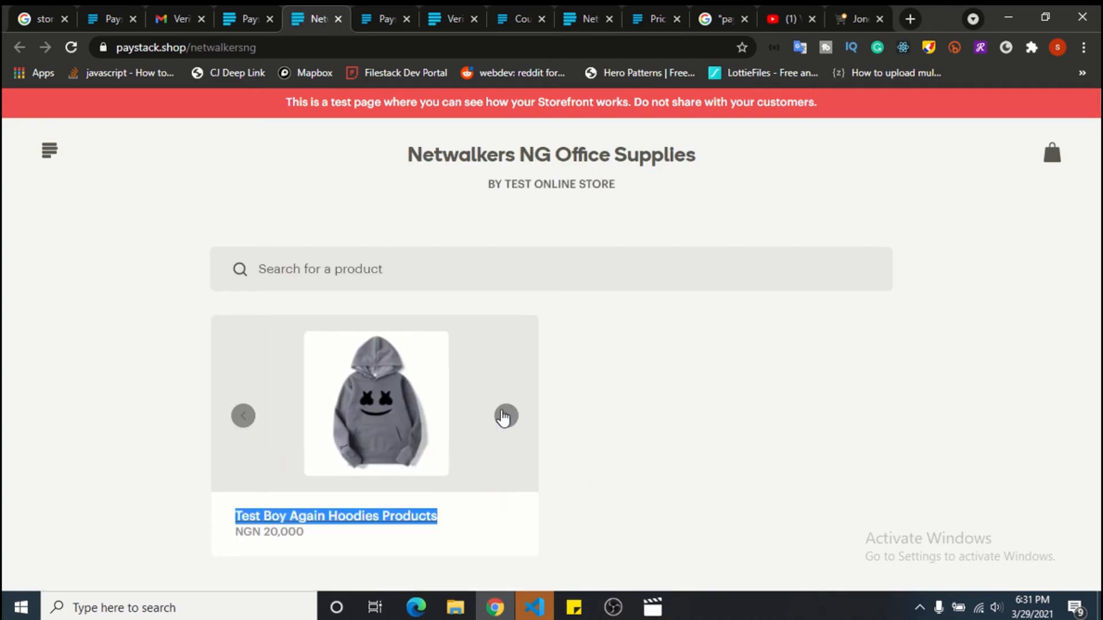
left_click(502, 414)
left_click(504, 415)
left_click(619, 388)
left_click(506, 423)
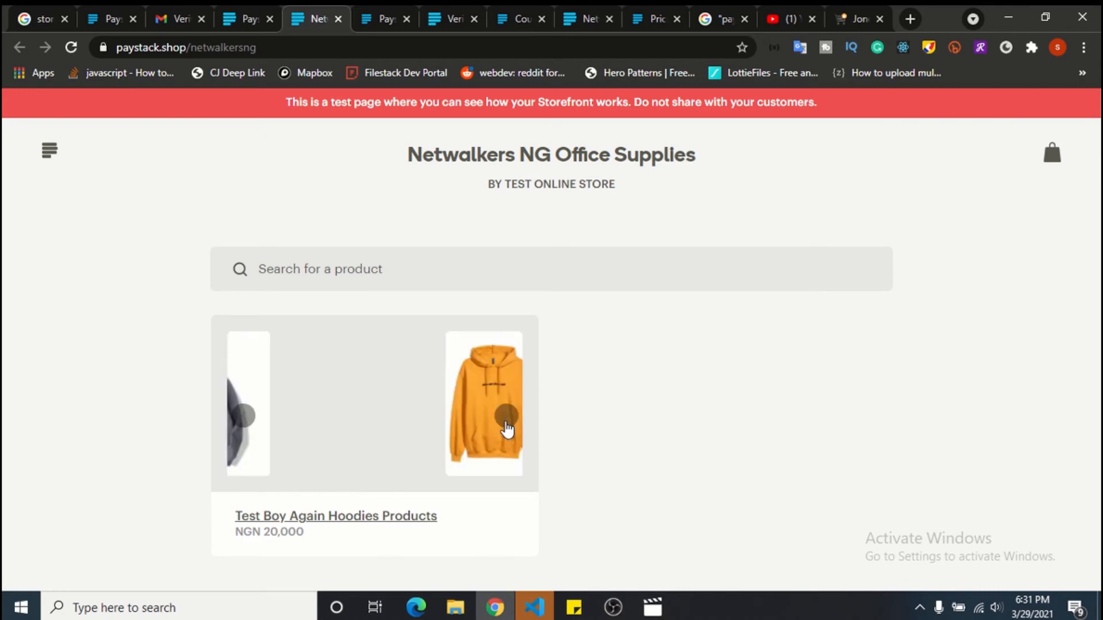
double_click(506, 425)
left_click(438, 402)
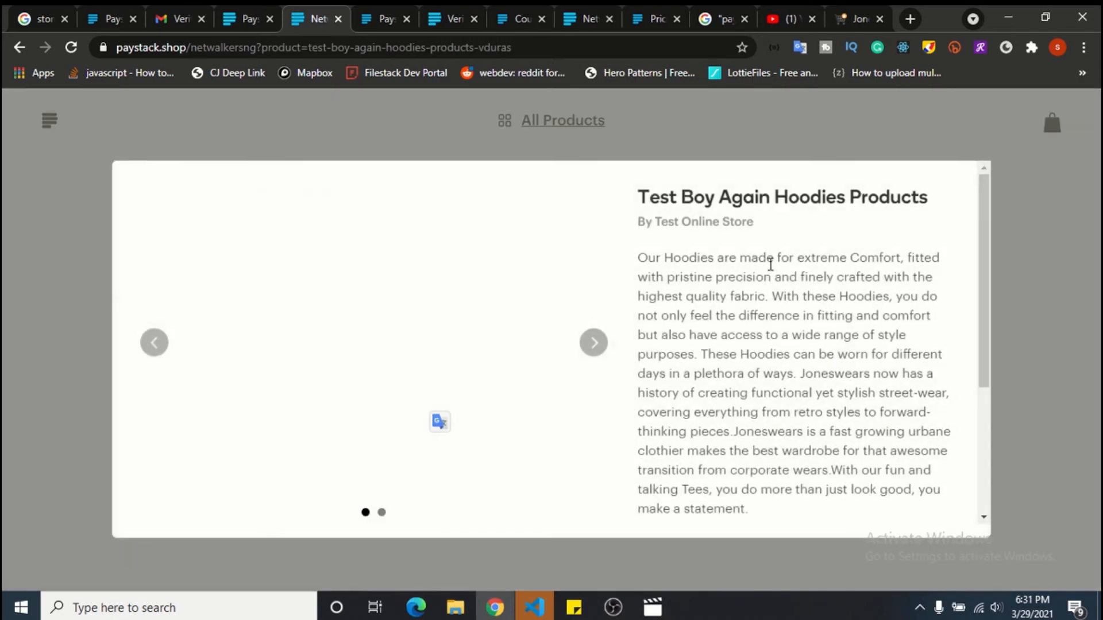
left_click_drag(646, 258, 712, 315)
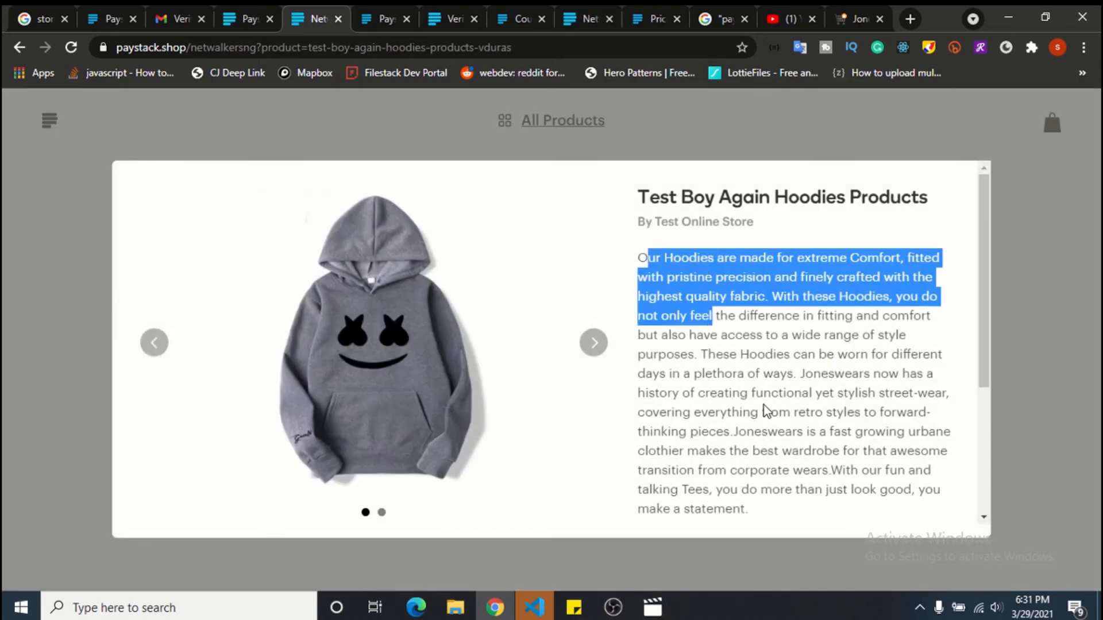
left_click_drag(763, 410, 790, 528)
Add the hoodie to the cart, remove it, then reopen the product and add it to the bag.
left_click(790, 246)
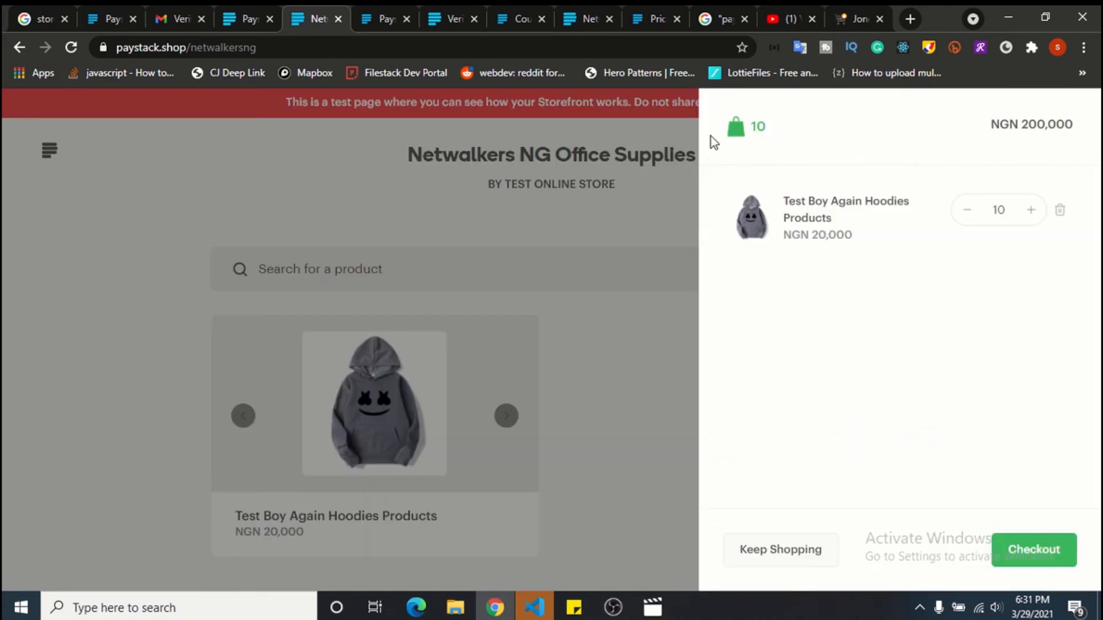
left_click(1058, 211)
left_click(572, 345)
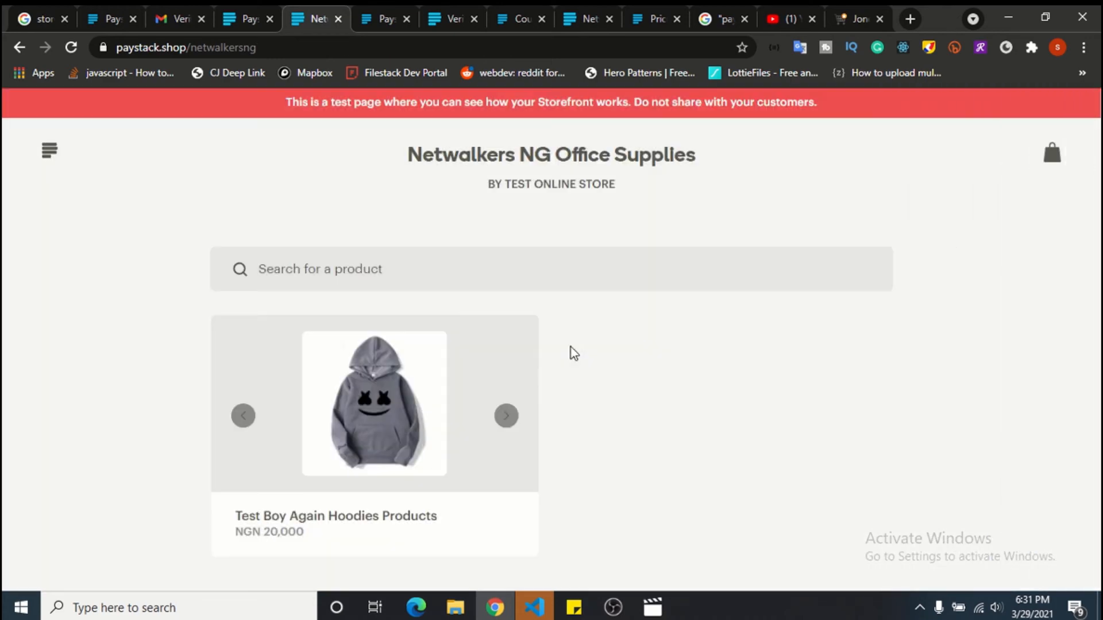
left_click(369, 382)
scroll(664, 381, "down", 4)
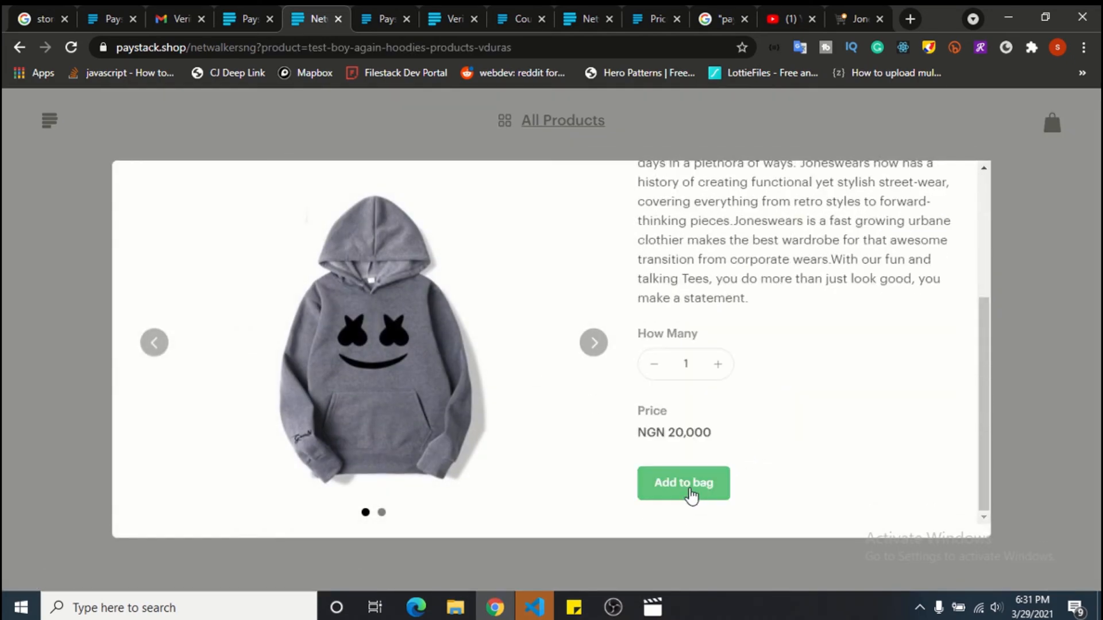
left_click(687, 490)
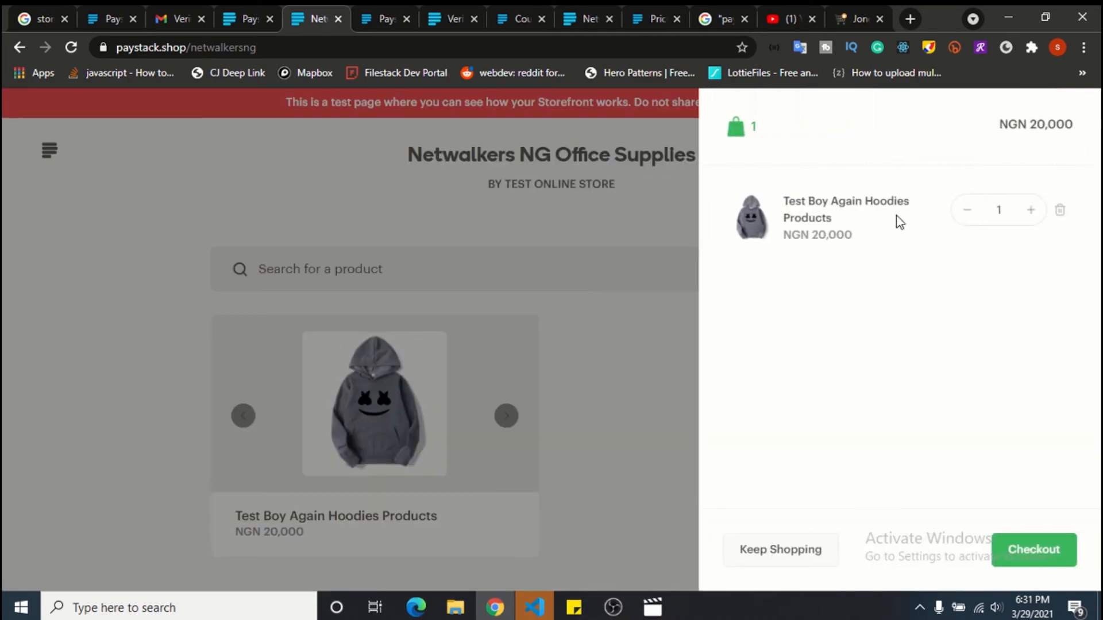
Raise the bag's hoodie quantity to 14, totalling NGN 280,000.
left_click(1031, 210)
left_click(1031, 210)
left_click(1031, 210)
left_click(1031, 210)
left_click(1031, 210)
left_click(1030, 210)
left_click(1031, 210)
left_click(1031, 210)
left_click_drag(1018, 124, 1079, 138)
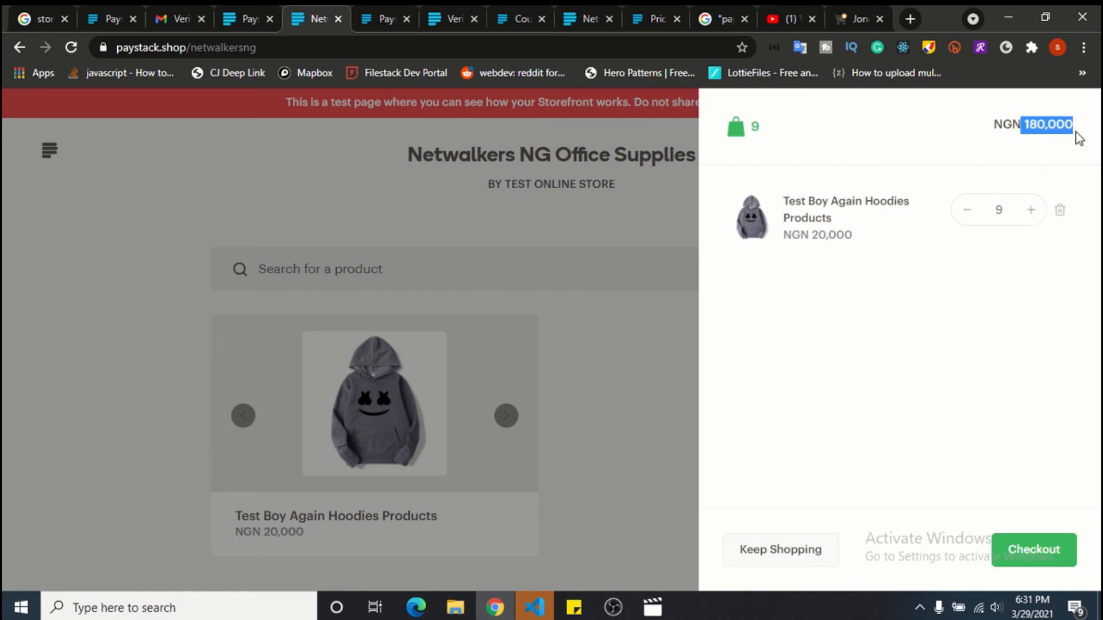
left_click(1043, 167)
left_click(1031, 211)
left_click(1031, 210)
left_click(1031, 210)
left_click(1031, 210)
left_click(1030, 211)
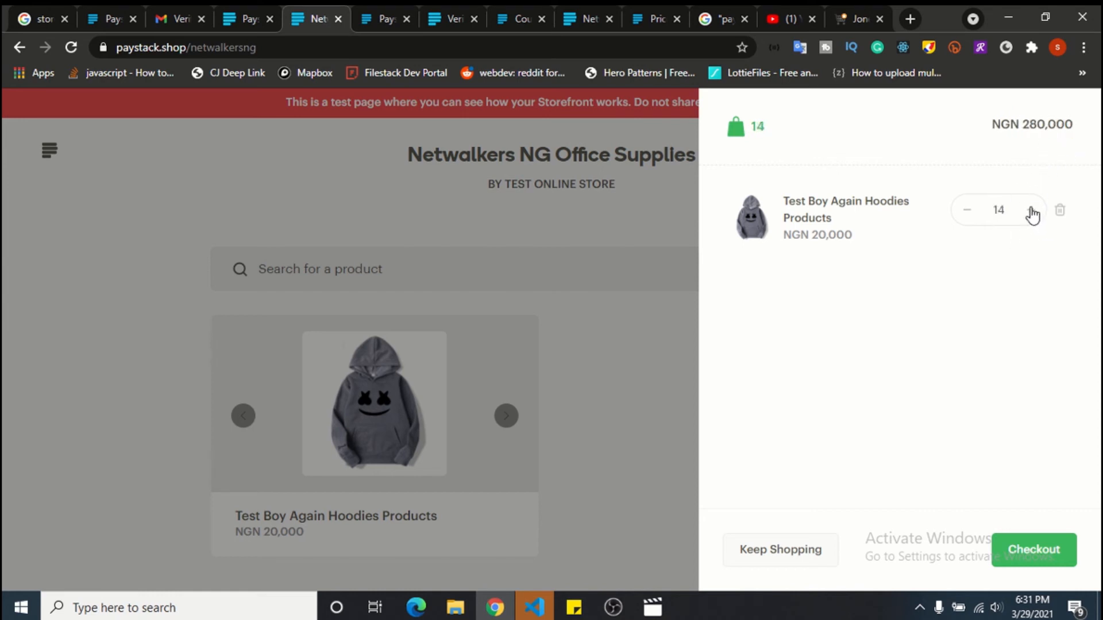
left_click(1031, 210)
left_click(1031, 210)
left_click(1031, 210)
left_click(1031, 210)
left_click(1031, 210)
left_click(1031, 210)
left_click(1030, 210)
left_click(1031, 210)
left_click(1031, 211)
left_click(1031, 210)
left_click(1030, 210)
left_click(1030, 210)
left_click(1031, 210)
Start checkout and choose Lekki, Lagos as the shipping region.
left_click(1034, 549)
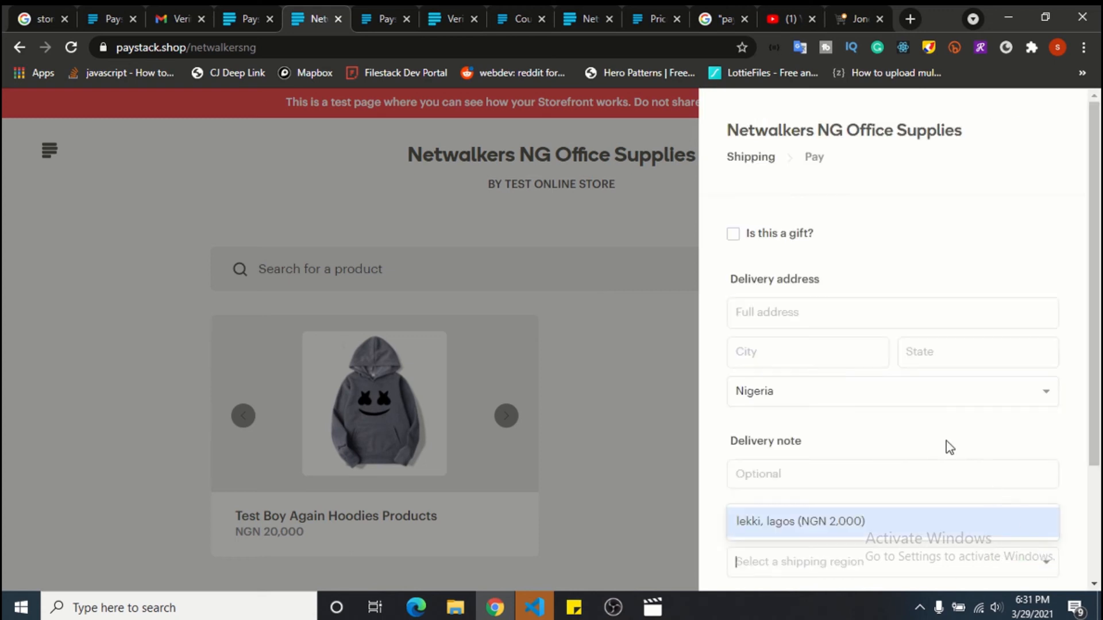
scroll(935, 412, "down", 3)
left_click(857, 379)
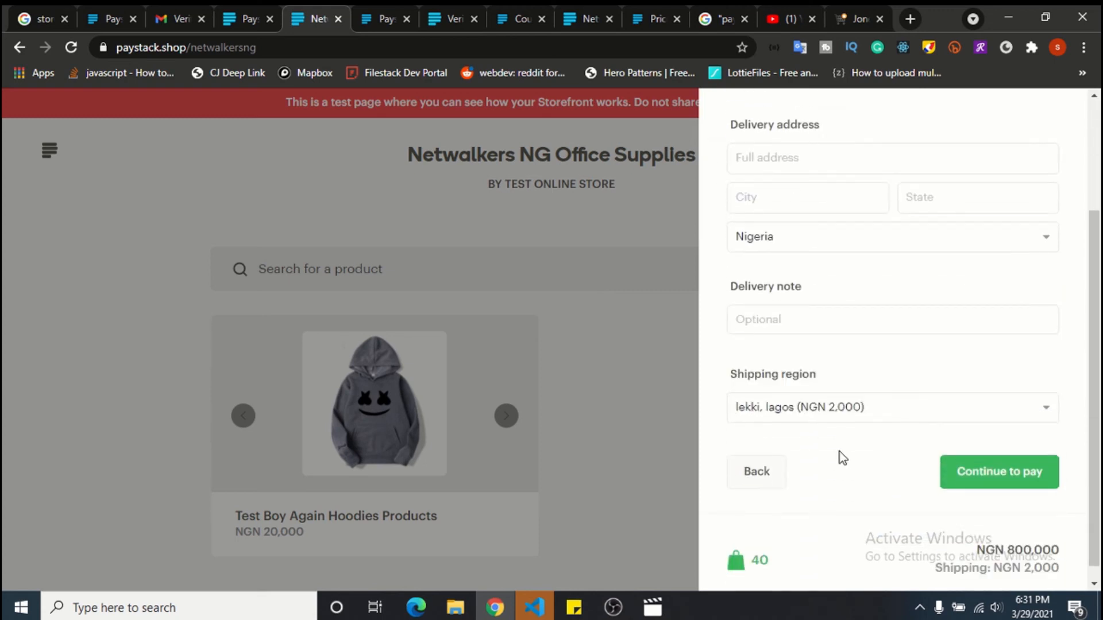
scroll(838, 451, "down", 1)
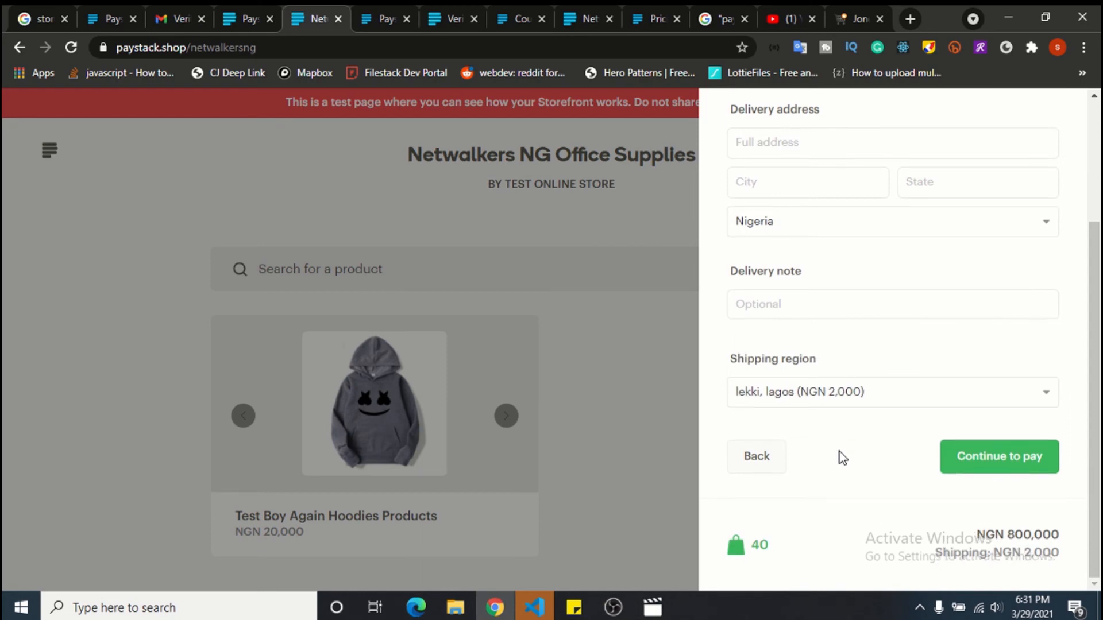
Add the delivery note "Please don't wash with detergent".
left_click(809, 280)
type("Please don;")
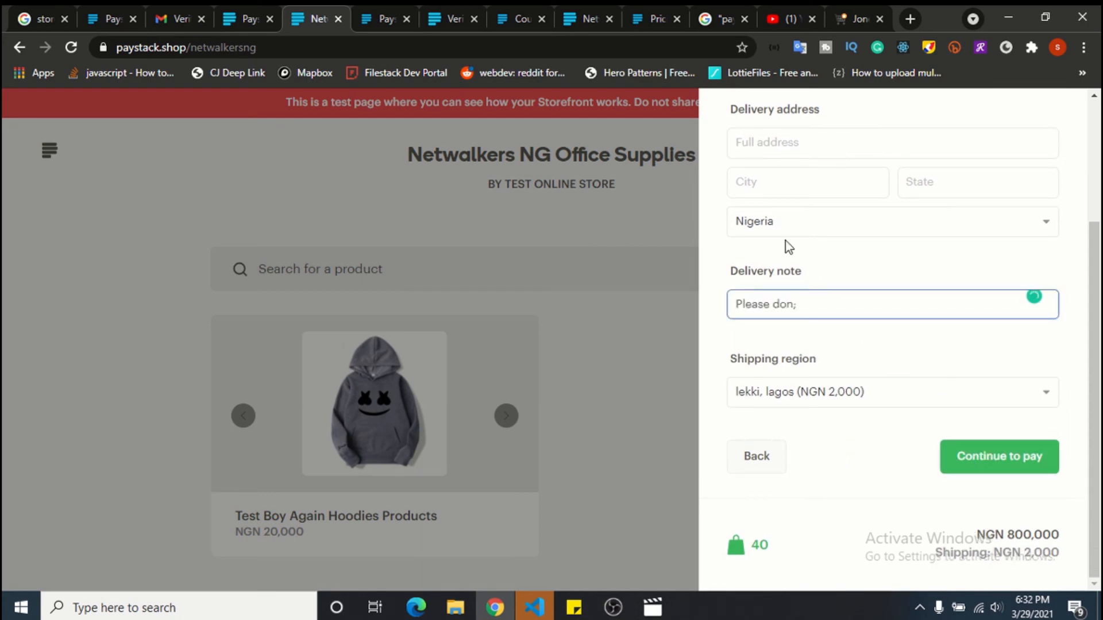
key("BackSpace")
type("'t wash with detergent")
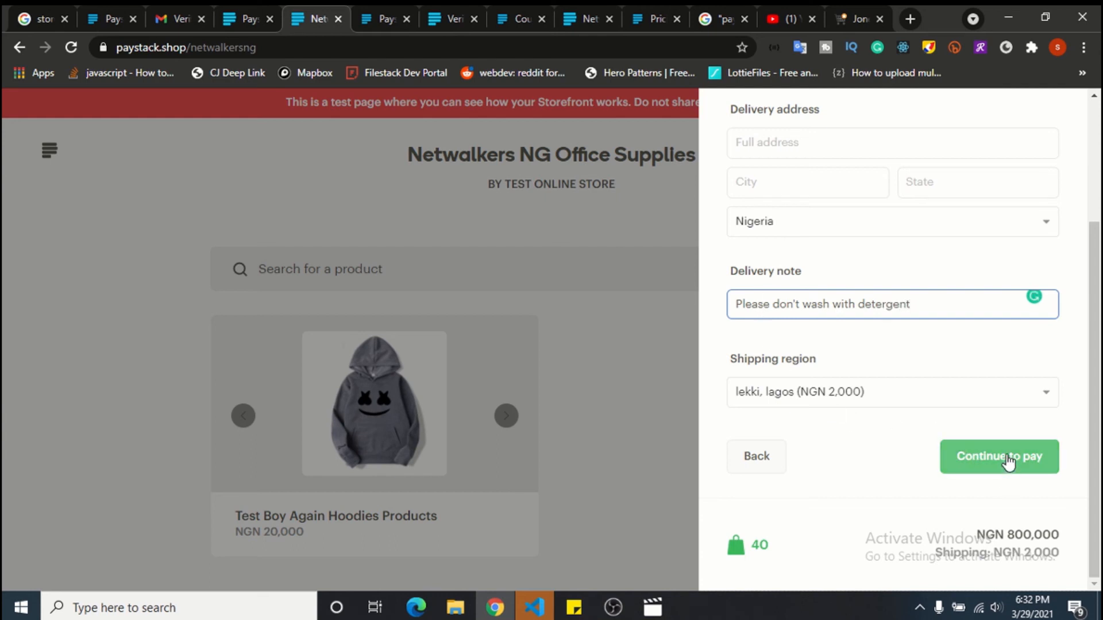
Mark the order as a gift, continue to payment, and return to the dashboard.
scroll(873, 387, "up", 2)
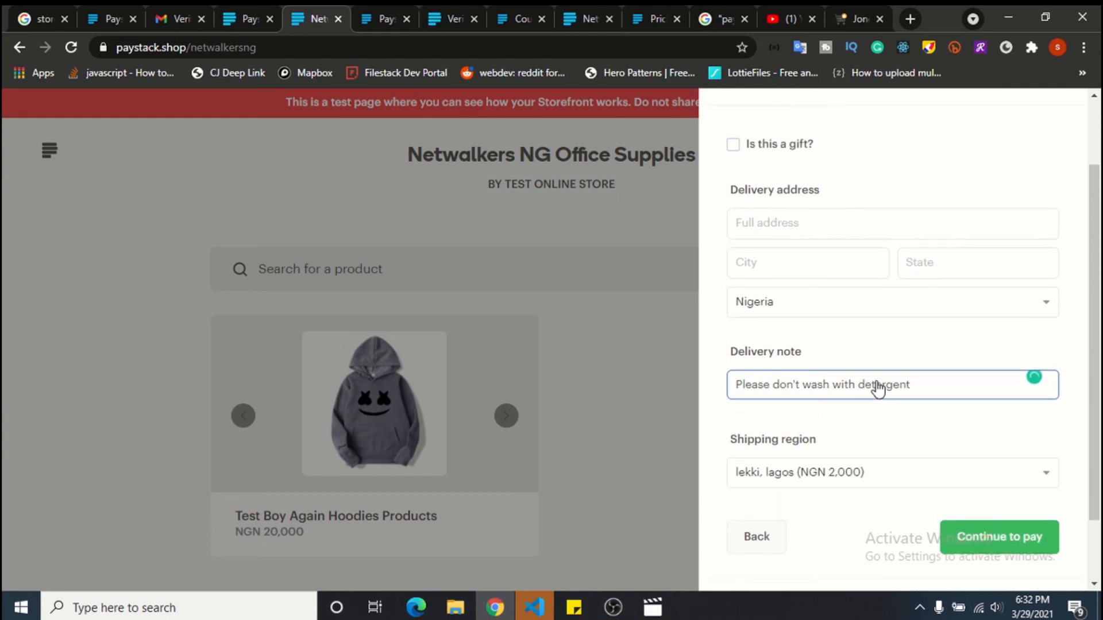
left_click(745, 144)
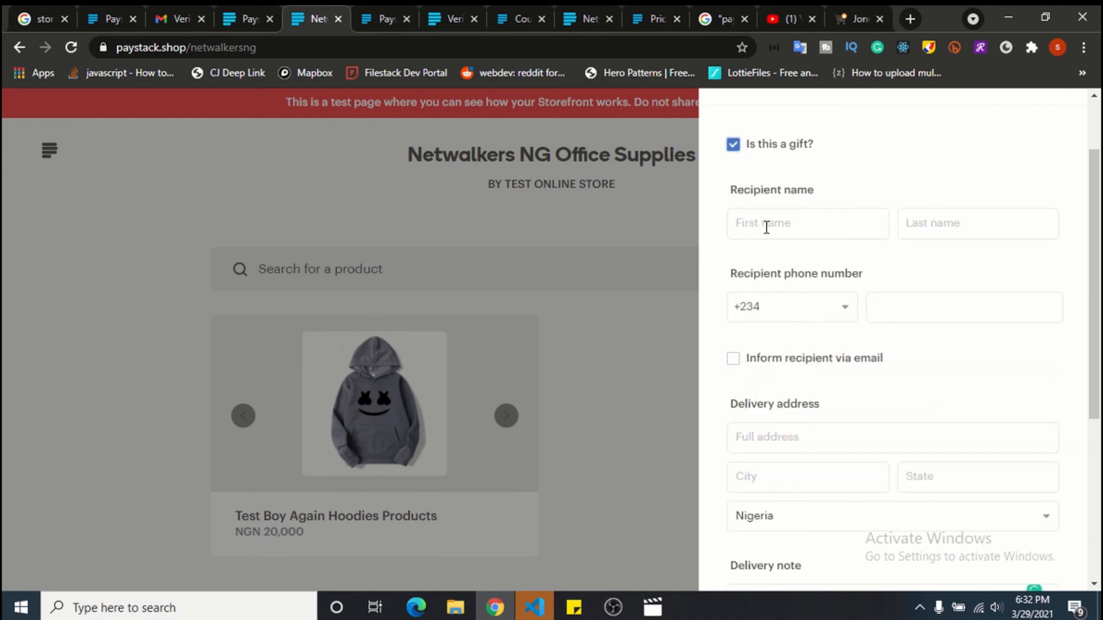
left_click(991, 462)
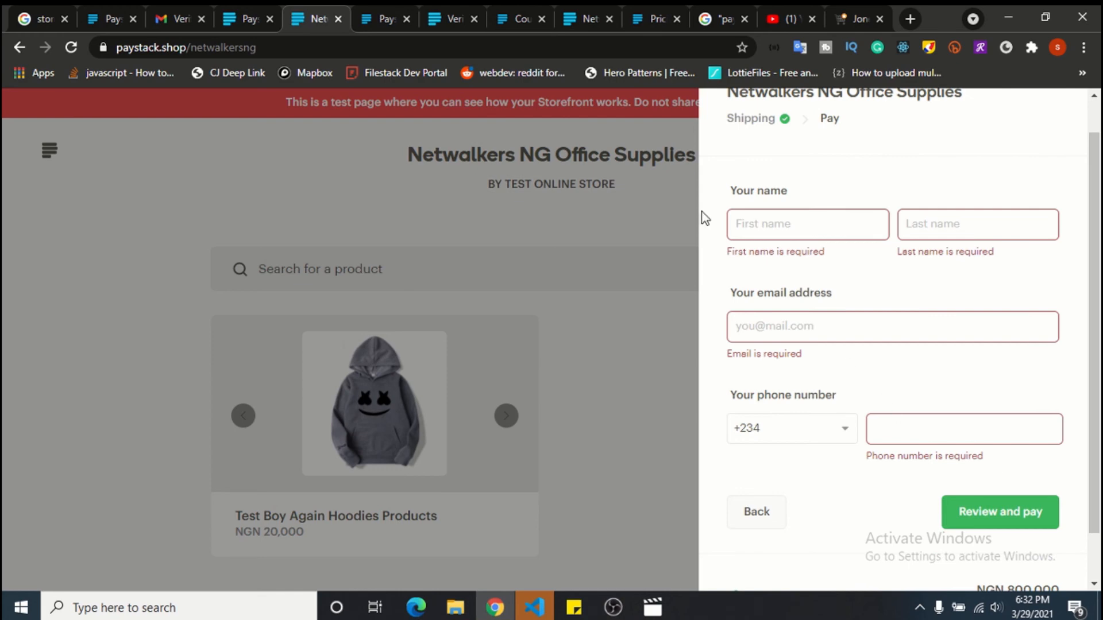
left_click(243, 7)
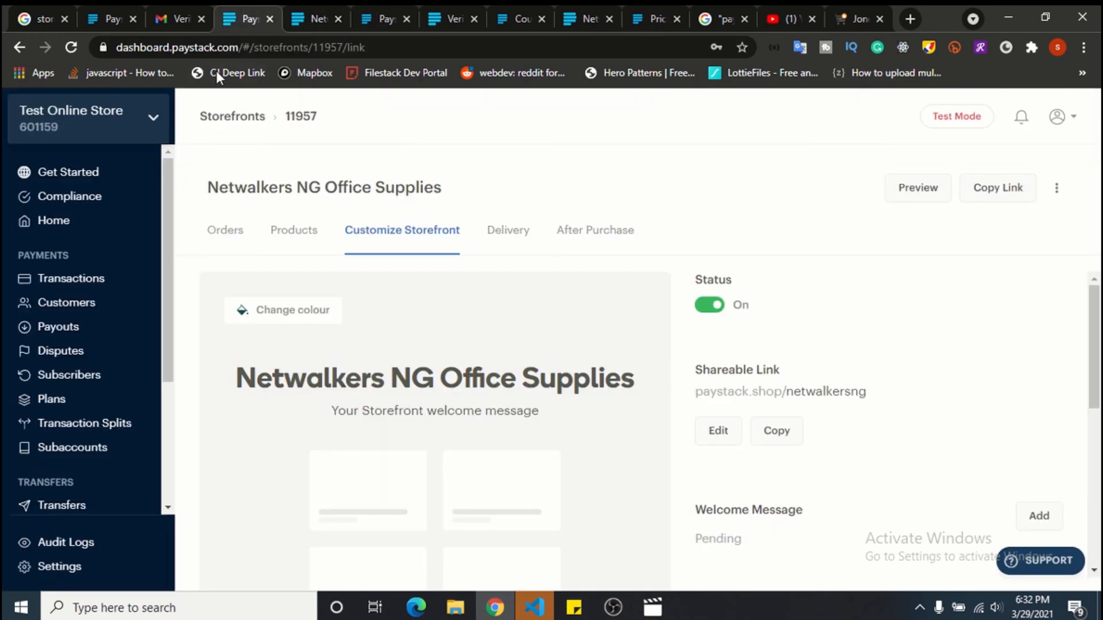
Go to the Paystack pricing page and highlight the 1.5% + NGN 100 local fee.
left_click(388, 7)
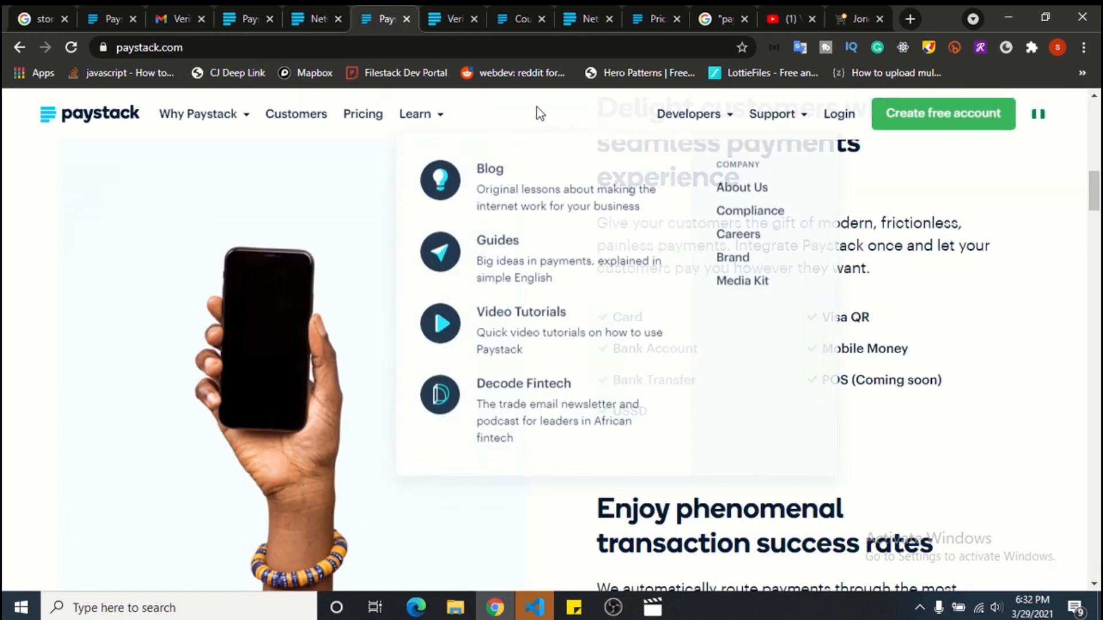
left_click(357, 115)
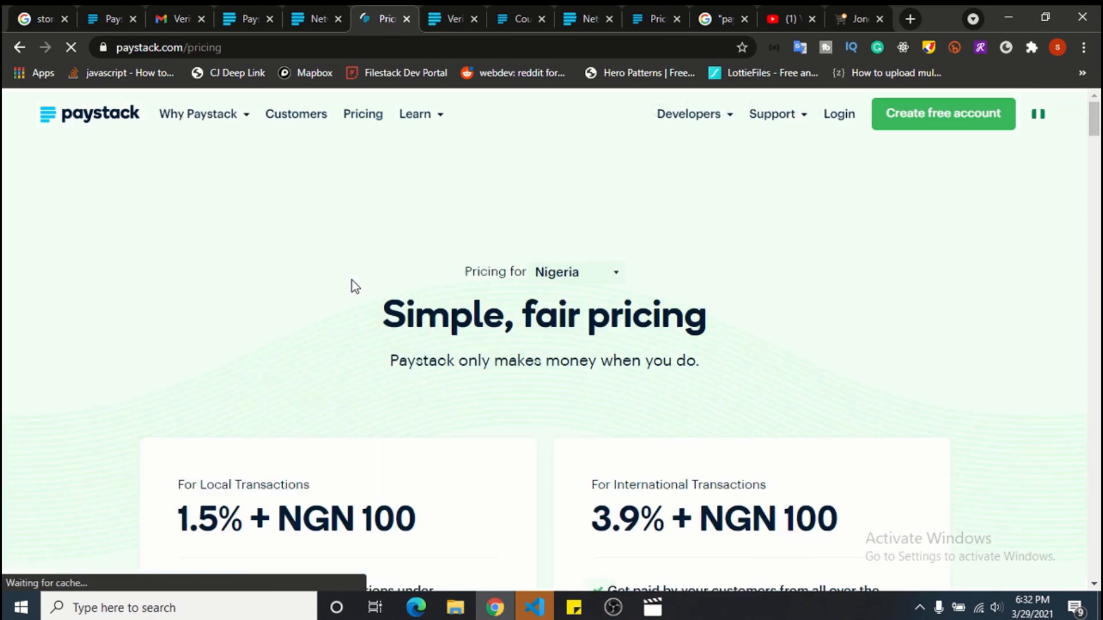
scroll(351, 287, "down", 4)
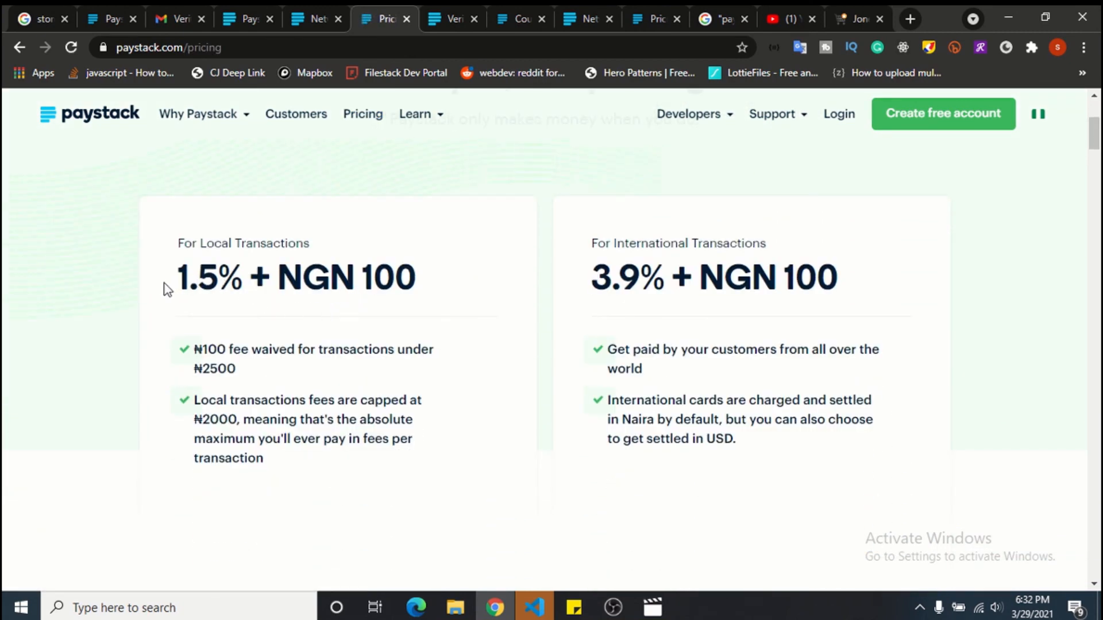
left_click_drag(171, 278, 426, 262)
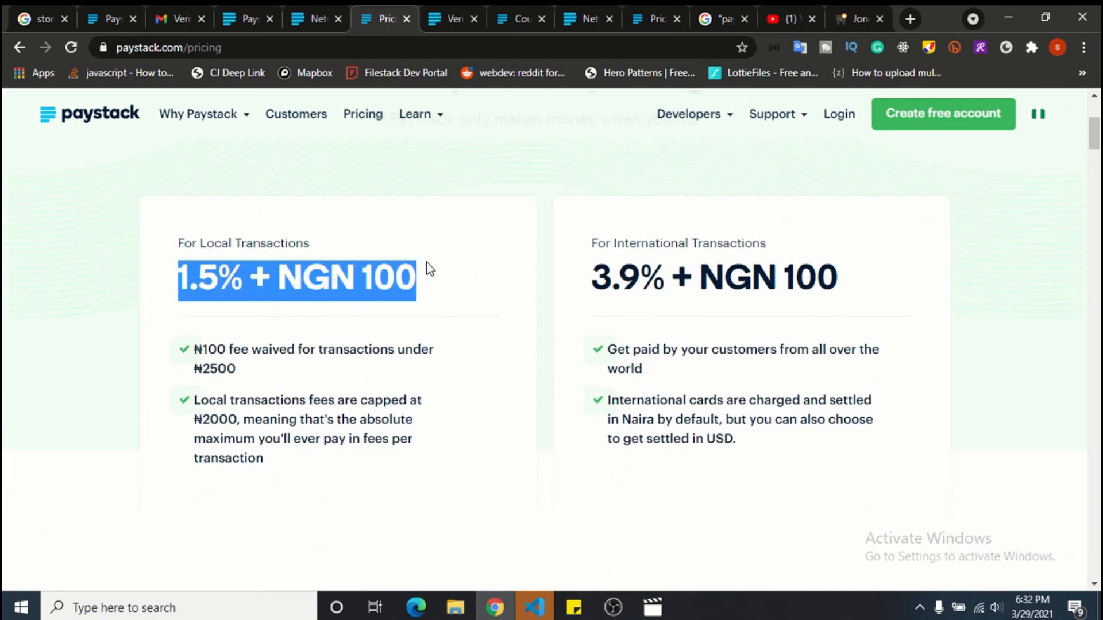
left_click(452, 293)
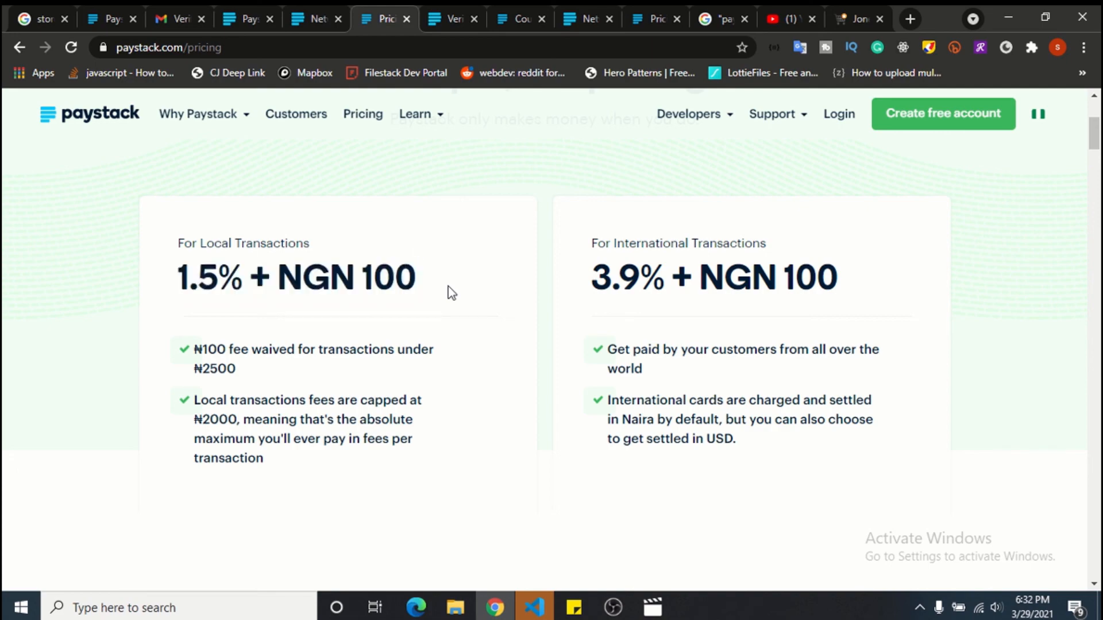
Review the other fees and calculator, then open the Testing Boy Hoodies product.
scroll(549, 344, "down", 1)
scroll(547, 342, "down", 8)
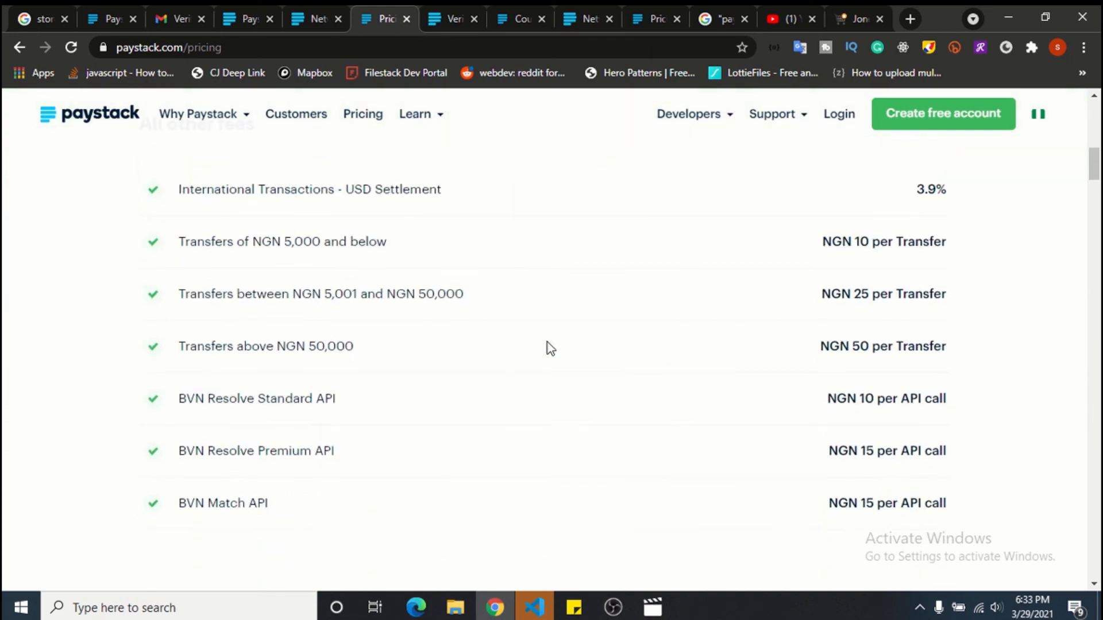
scroll(546, 342, "up", 2)
scroll(545, 343, "down", 1)
scroll(545, 343, "down", 10)
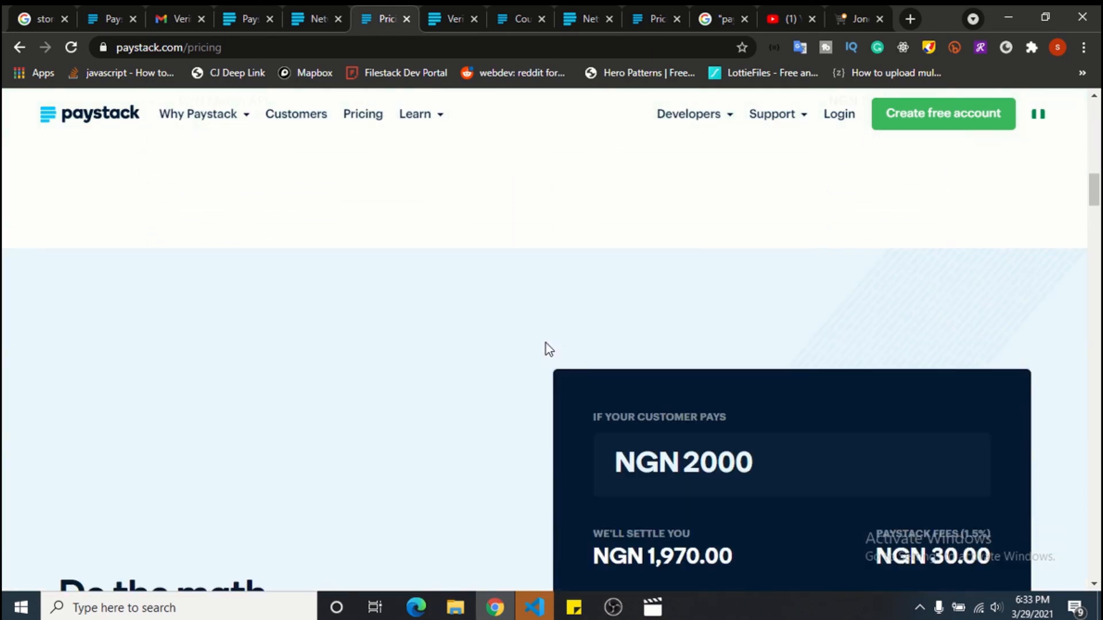
scroll(567, 351, "up", 6)
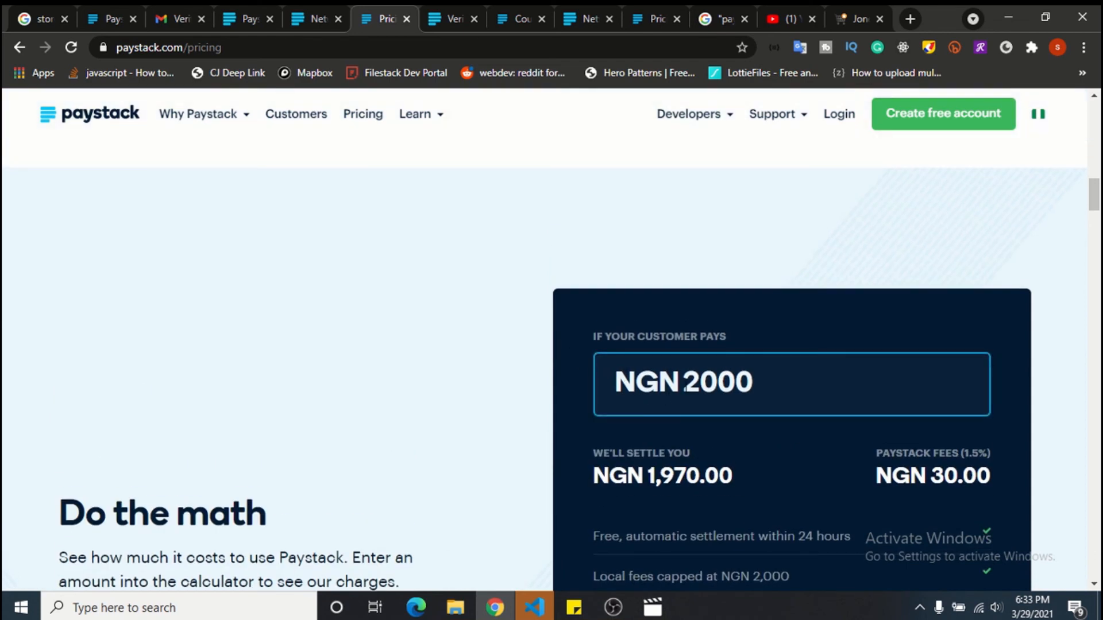
scroll(840, 363, "down", 10)
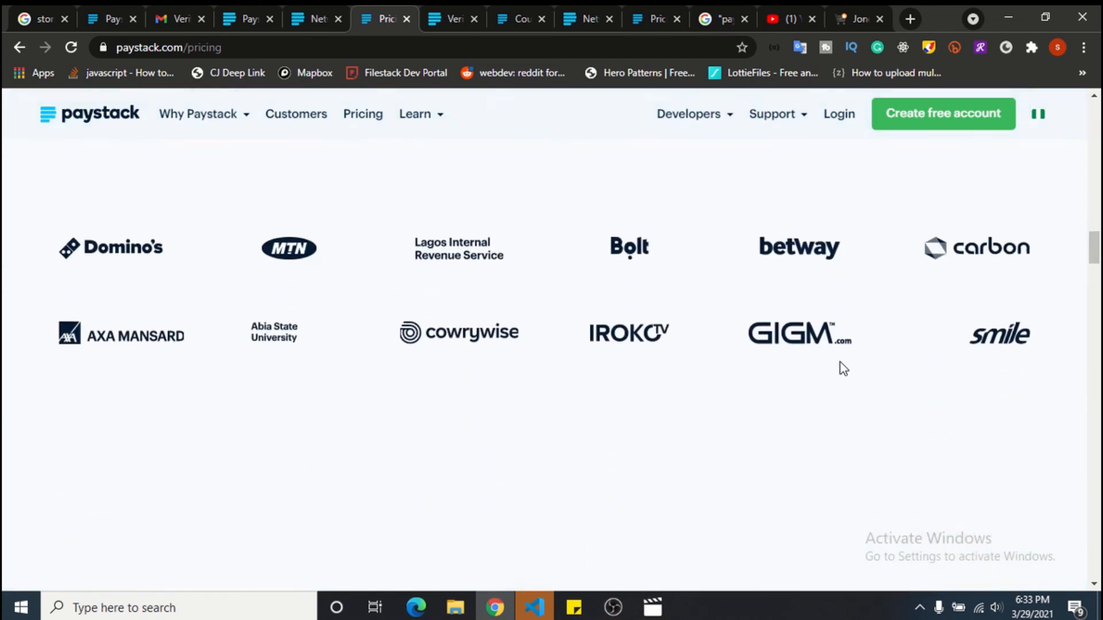
scroll(840, 363, "down", 1)
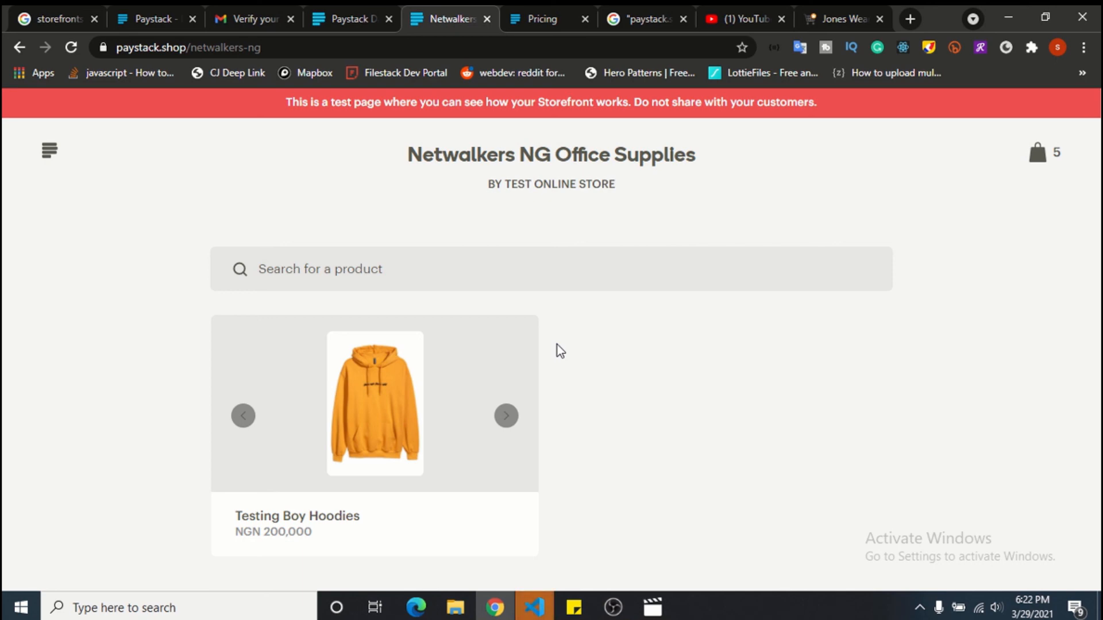
left_click(440, 388)
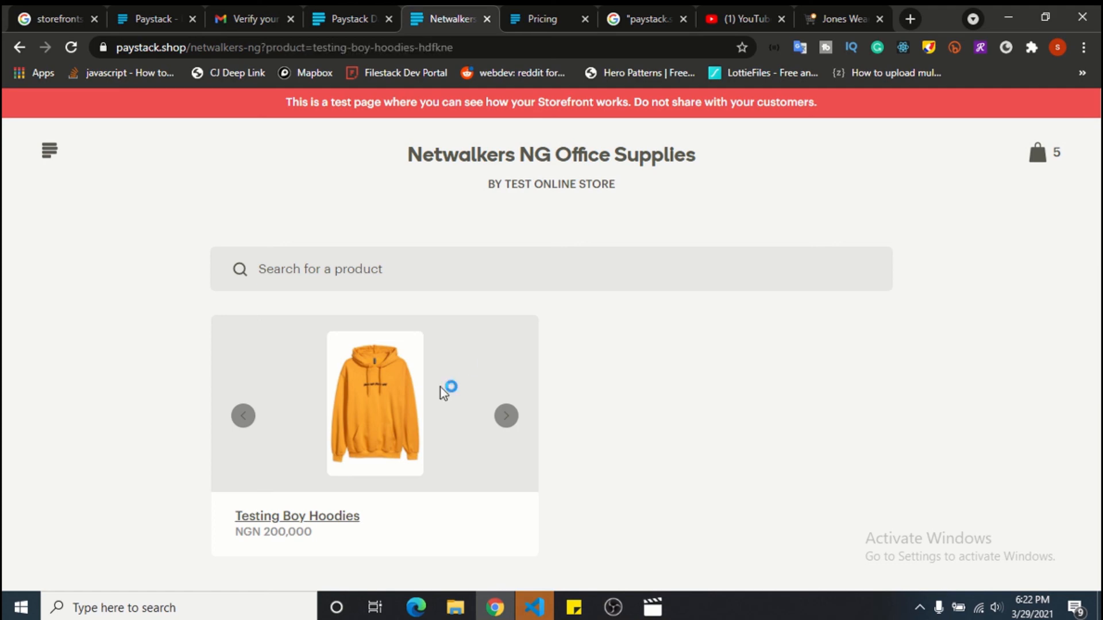